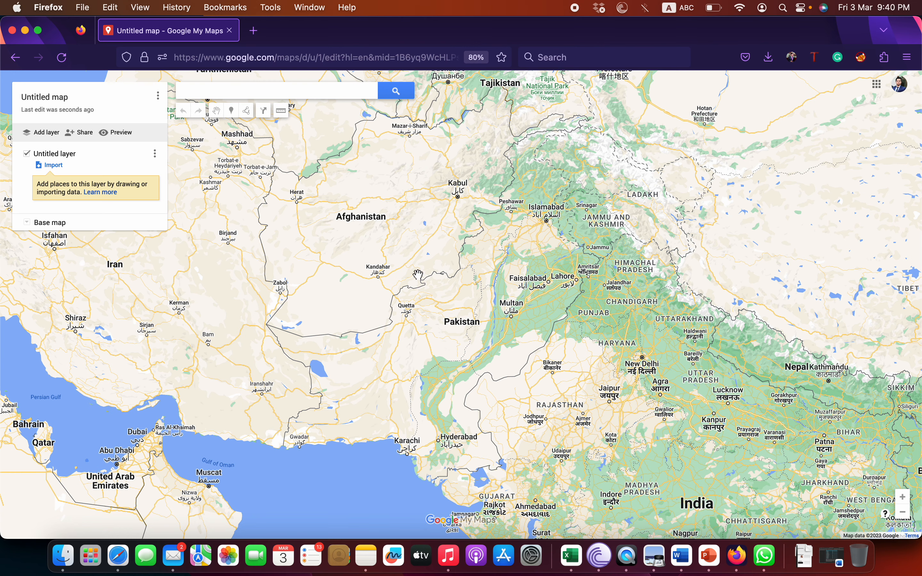
# Step: Zoom the map in on Lahore and centre it on the Model Town Park neighbourhood
pyautogui.click(901, 497)
pyautogui.click(902, 497)
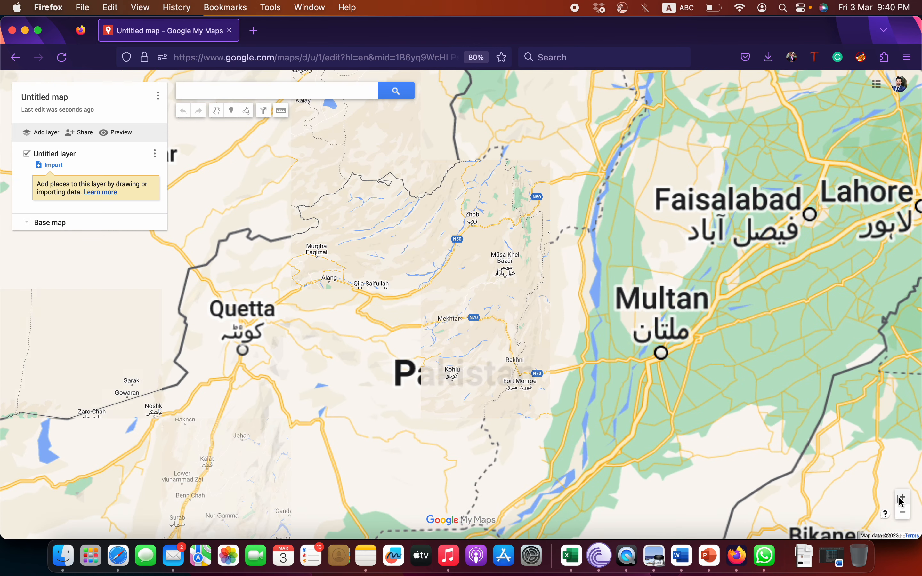
pyautogui.click(902, 497)
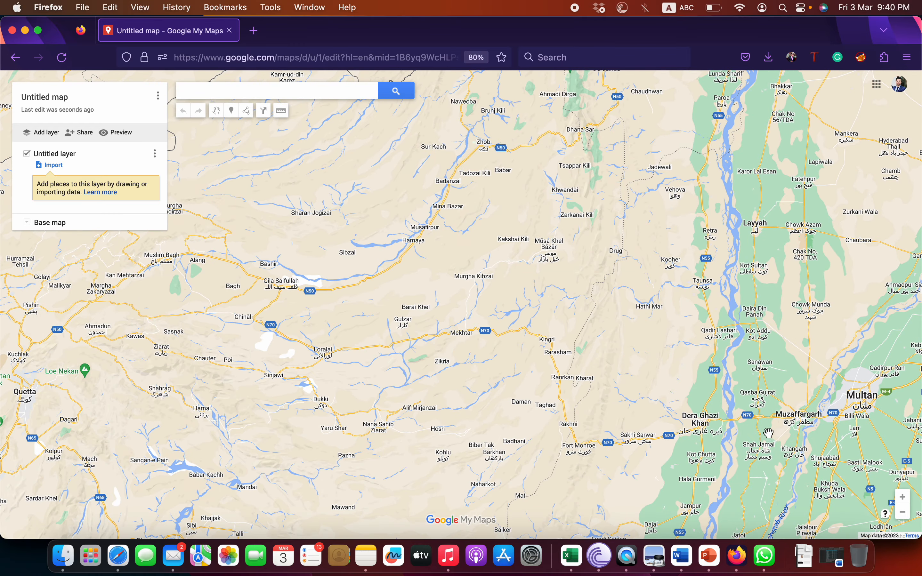
pyautogui.click(901, 513)
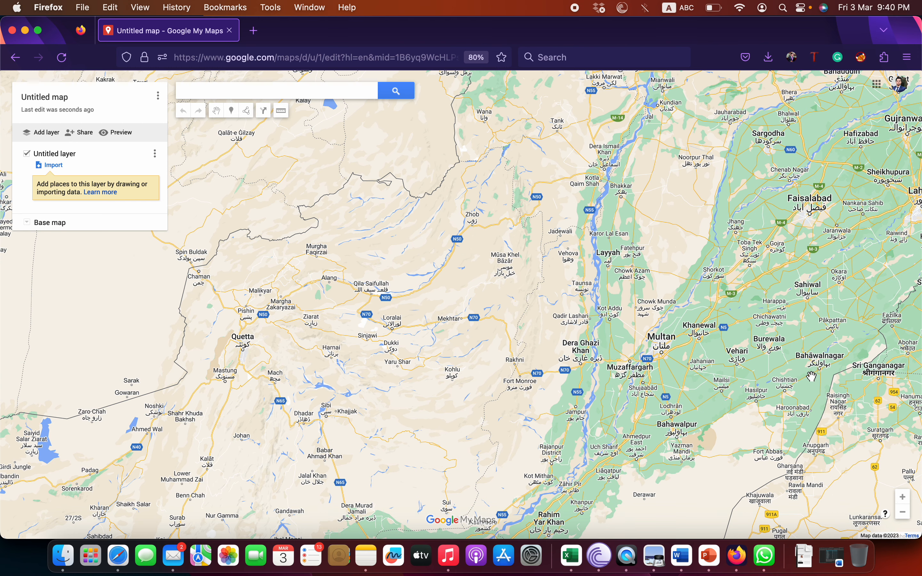
pyautogui.moveTo(768, 368); pyautogui.dragTo(397, 352)
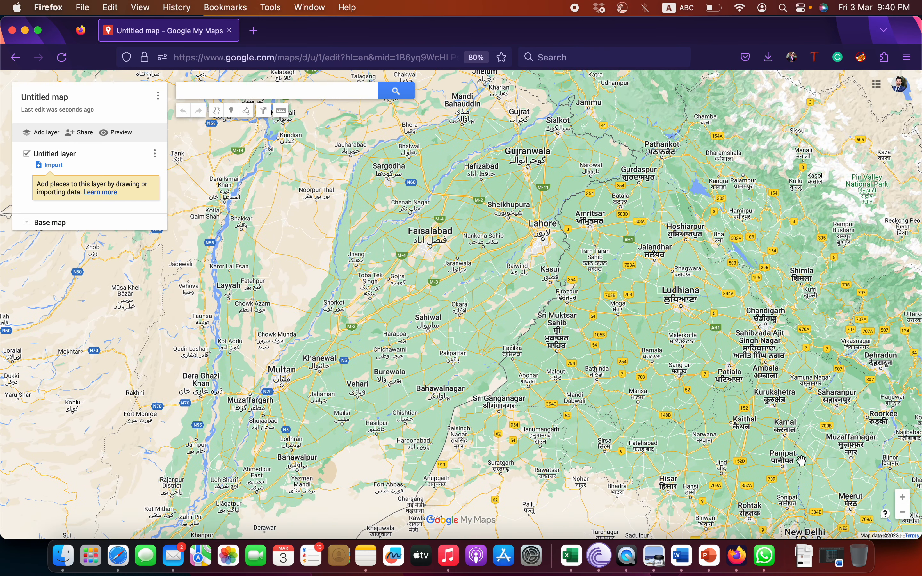
pyautogui.click(902, 497)
pyautogui.click(901, 496)
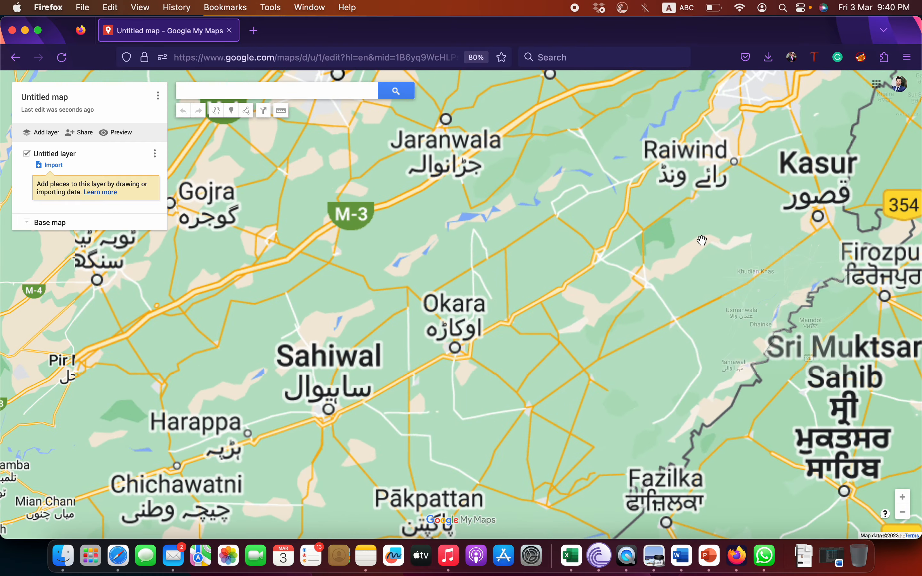
pyautogui.moveTo(687, 256); pyautogui.dragTo(520, 463)
pyautogui.moveTo(583, 313); pyautogui.dragTo(515, 358)
pyautogui.click(902, 497)
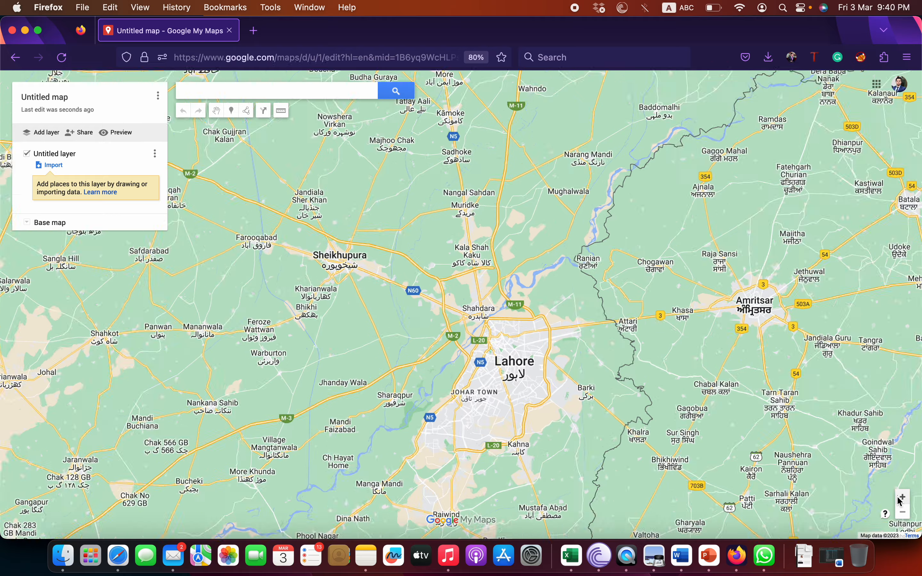
pyautogui.moveTo(634, 446); pyautogui.dragTo(550, 390)
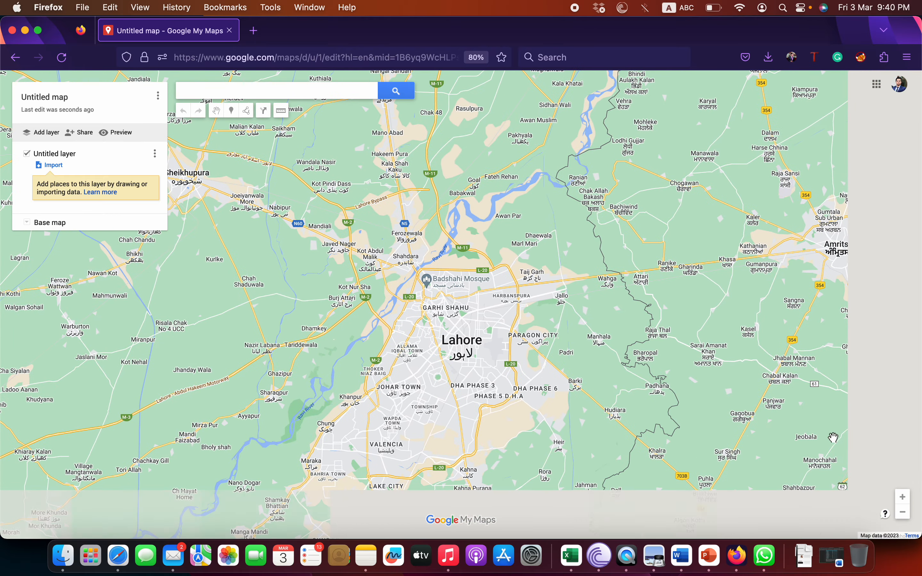
pyautogui.doubleClick(903, 499)
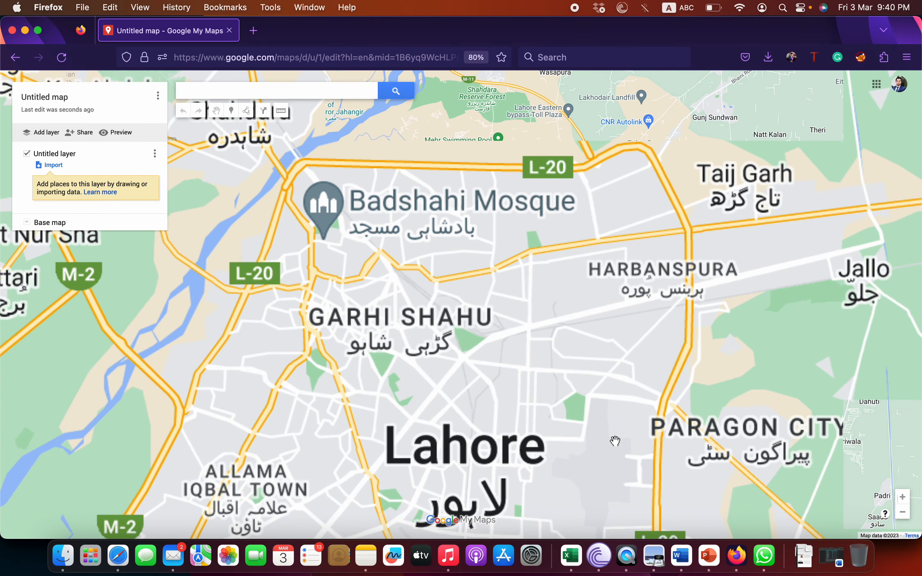
pyautogui.moveTo(615, 438); pyautogui.dragTo(594, 279)
pyautogui.moveTo(575, 416); pyautogui.dragTo(602, 248)
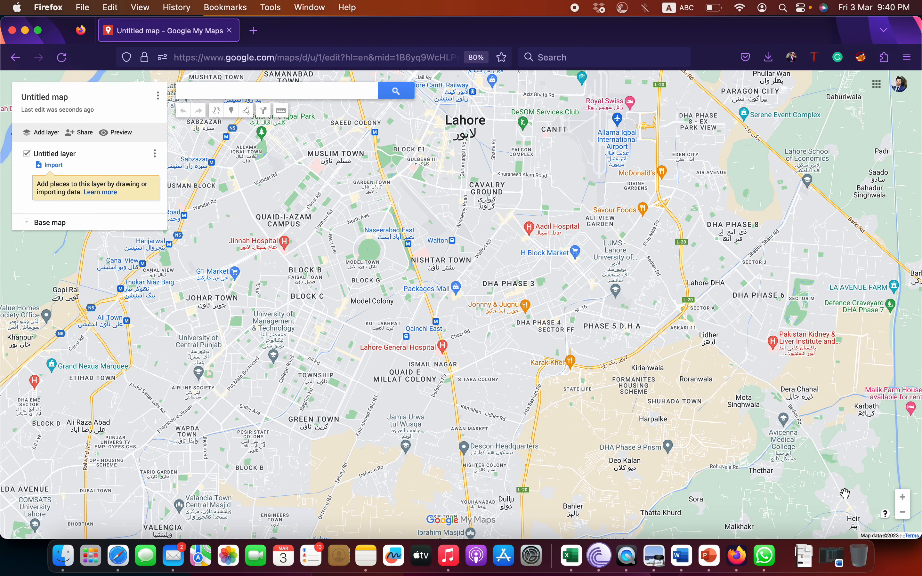
pyautogui.click(902, 497)
pyautogui.moveTo(371, 304); pyautogui.dragTo(494, 416)
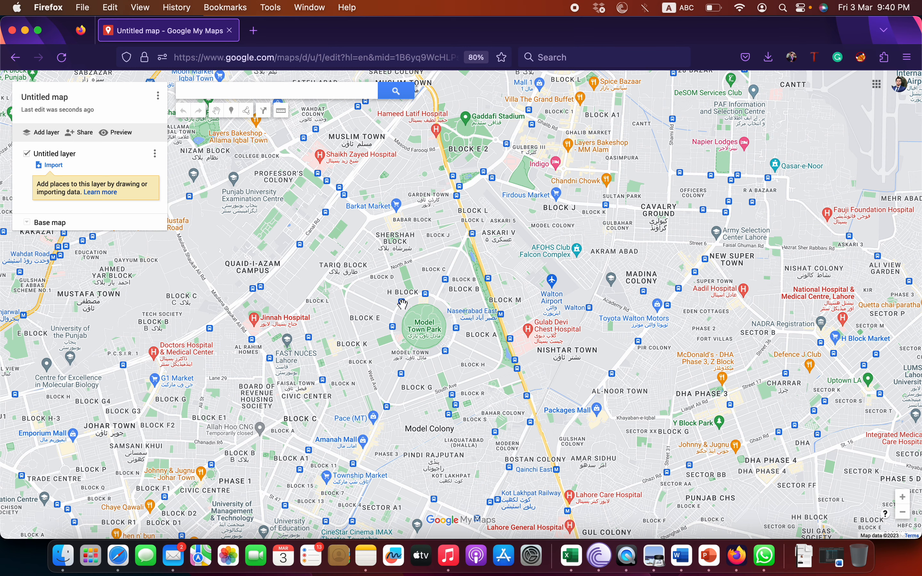
pyautogui.click(902, 496)
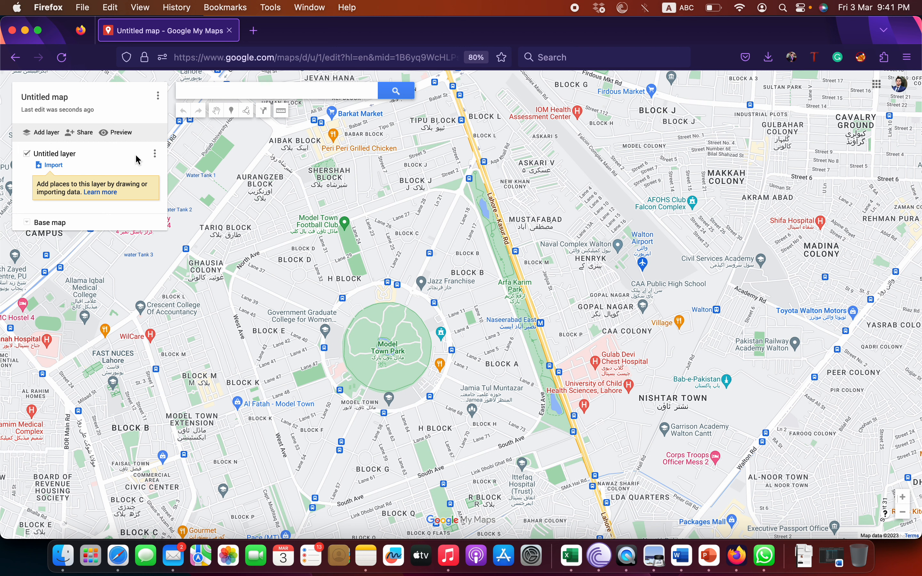
# Step: Add a marker named Corner A at the junction of North Ave and West Ave beside Ghausia Colony
pyautogui.click(231, 112)
pyautogui.click(233, 275)
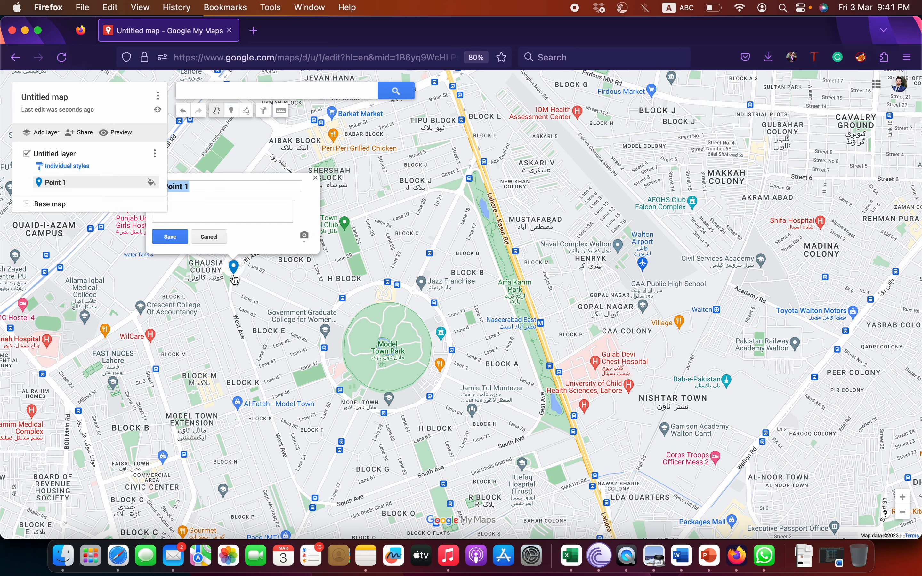
pyautogui.moveTo(243, 179); pyautogui.dragTo(306, 178)
pyautogui.tripleClick(279, 185)
pyautogui.write('Cor')
pyautogui.click(176, 240)
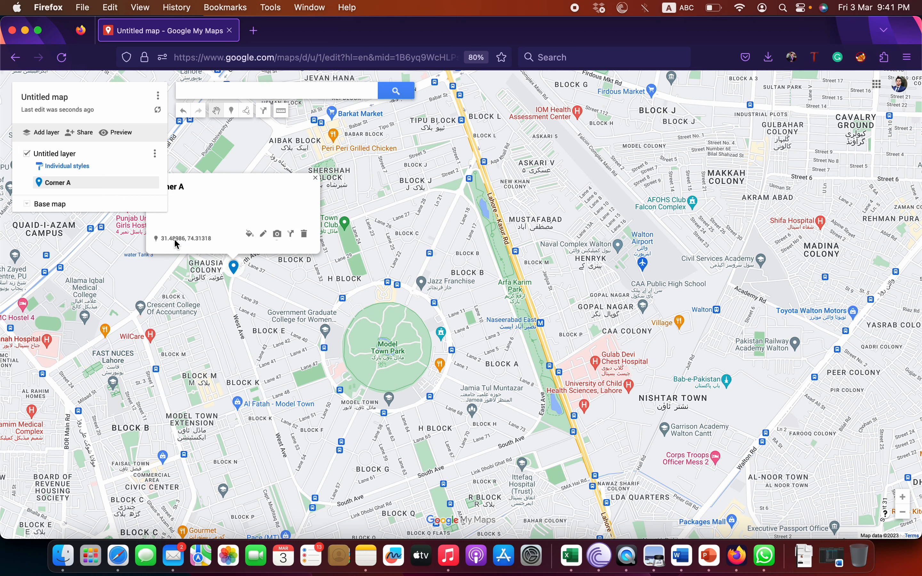
pyautogui.click(315, 178)
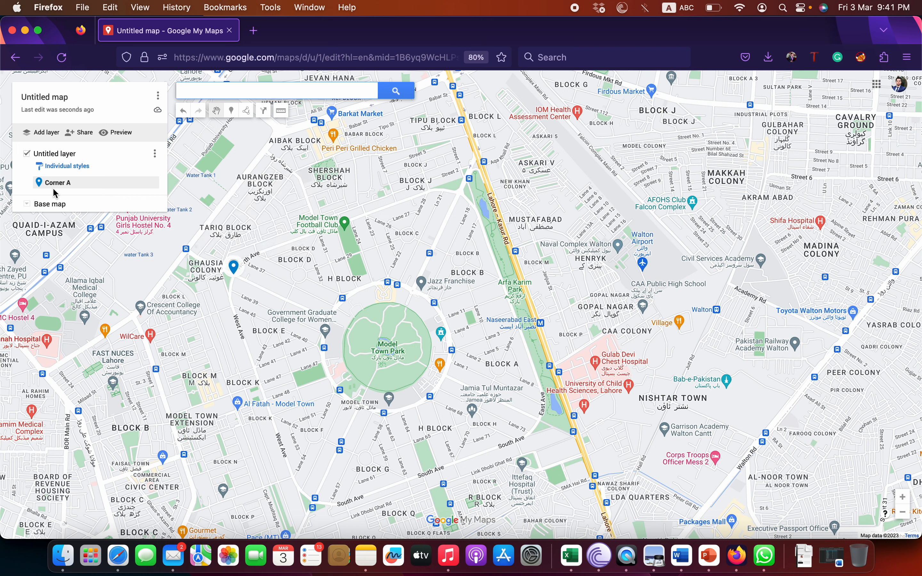
# Step: Change the Corner A marker's colour to orange-red and close its details
pyautogui.click(234, 268)
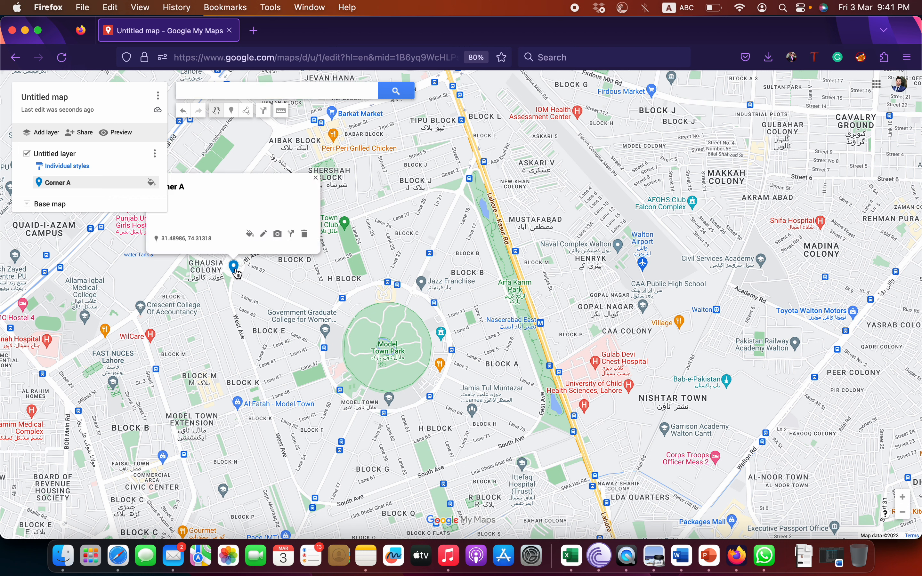
pyautogui.click(250, 234)
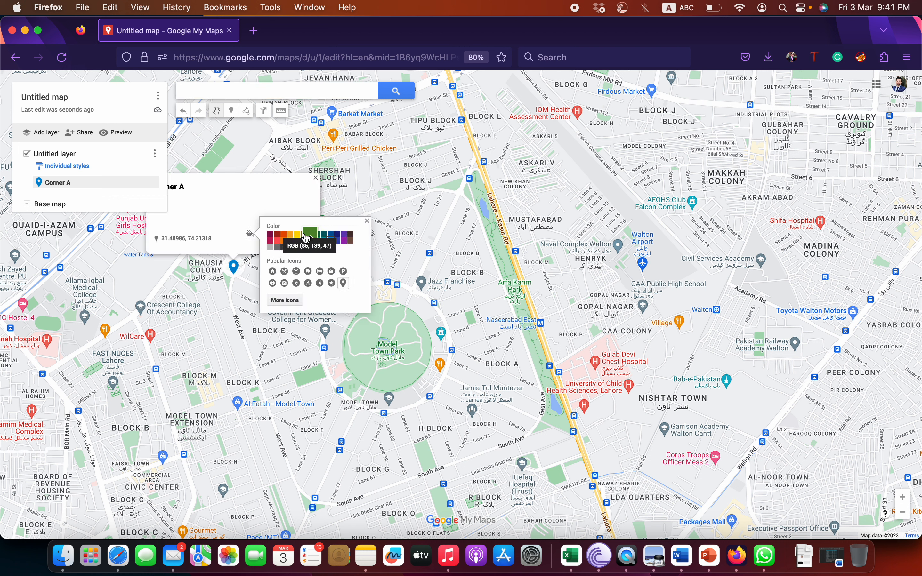
pyautogui.click(283, 233)
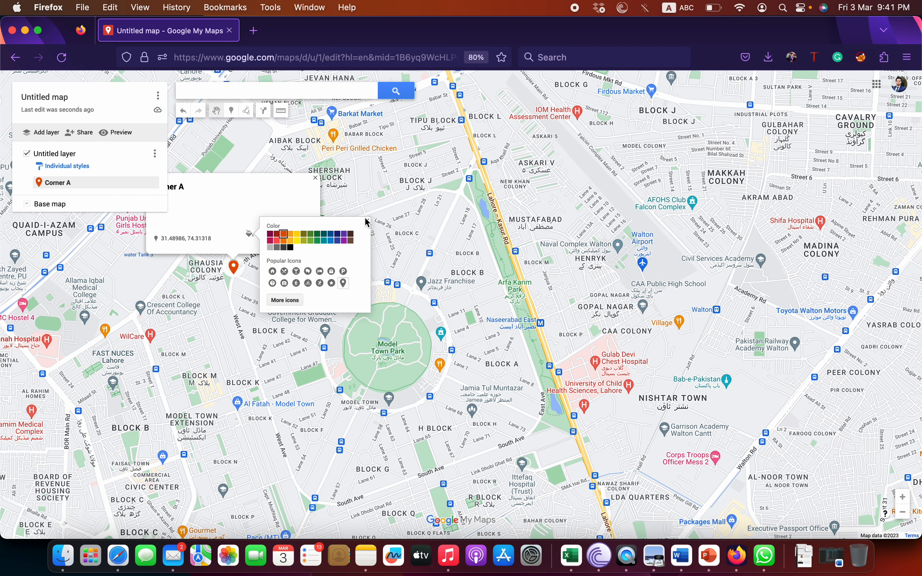
pyautogui.click(376, 221)
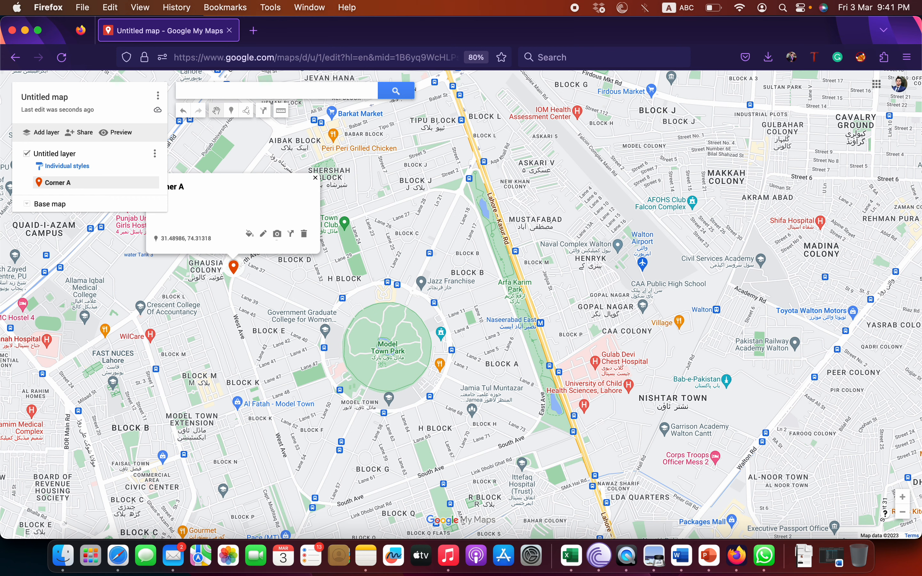
pyautogui.click(315, 178)
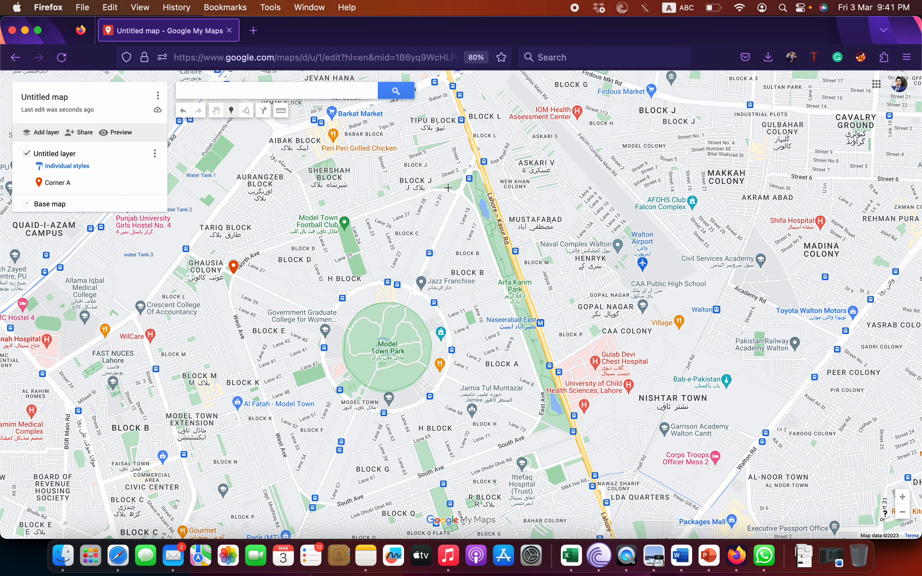
# Step: Add a marker named Corner B at the road junction east of Block J, leaving its style at the default
pyautogui.click(459, 191)
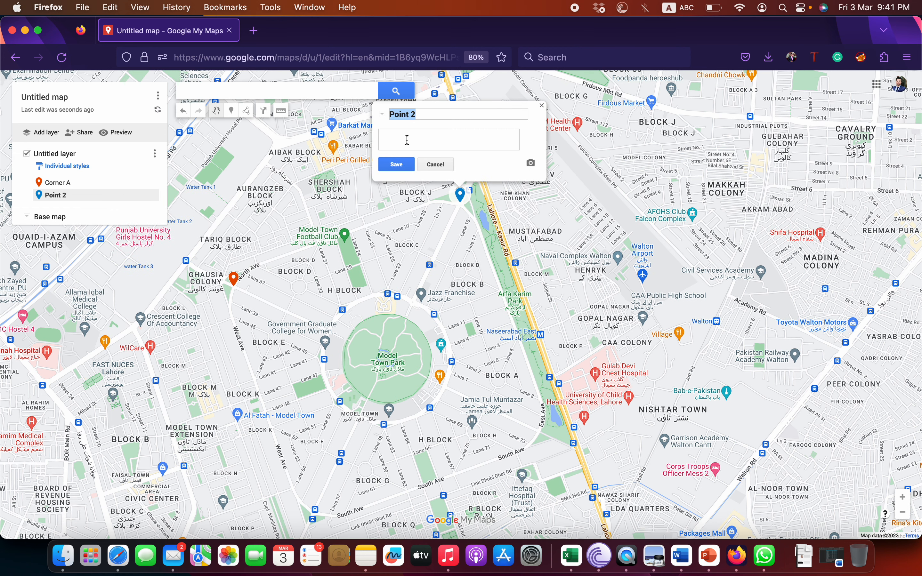
pyautogui.write('Corner B')
pyautogui.click(397, 164)
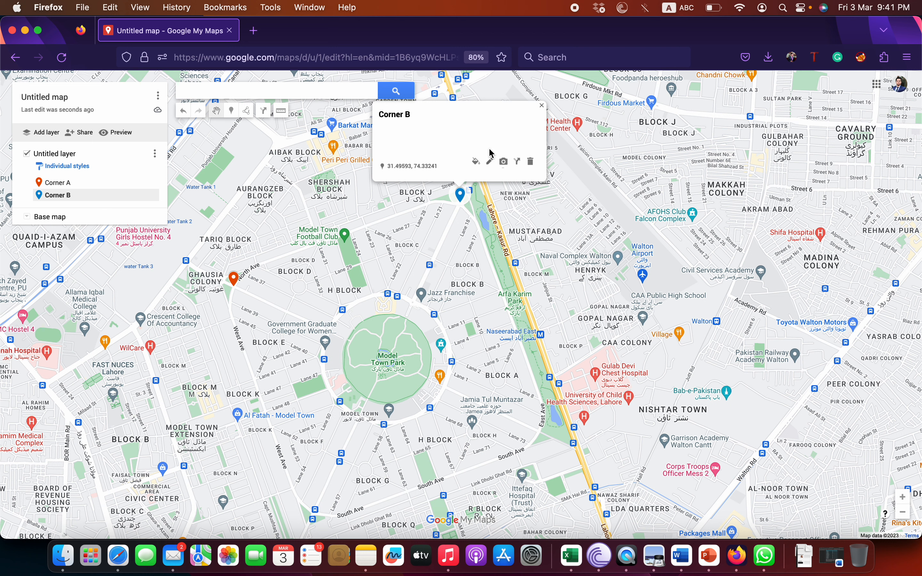
pyautogui.click(475, 161)
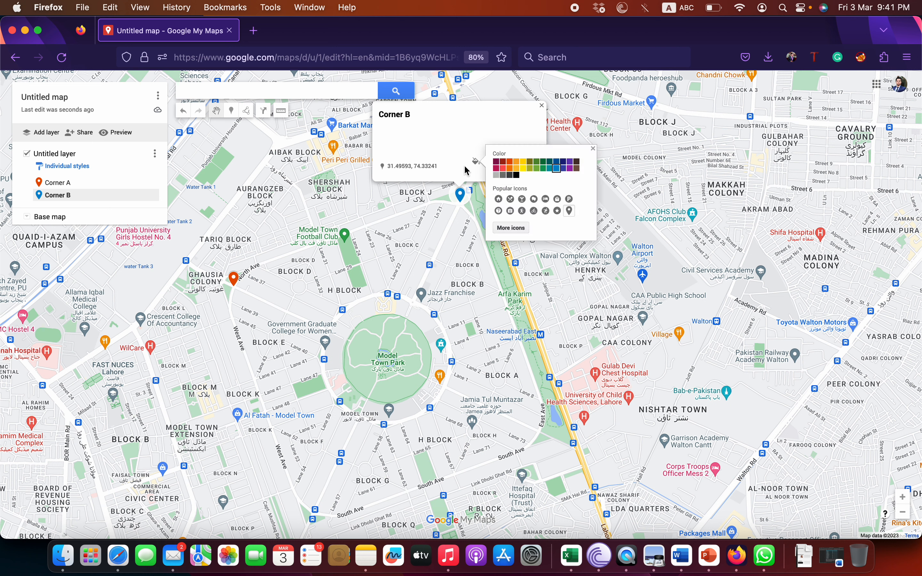
pyautogui.click(444, 256)
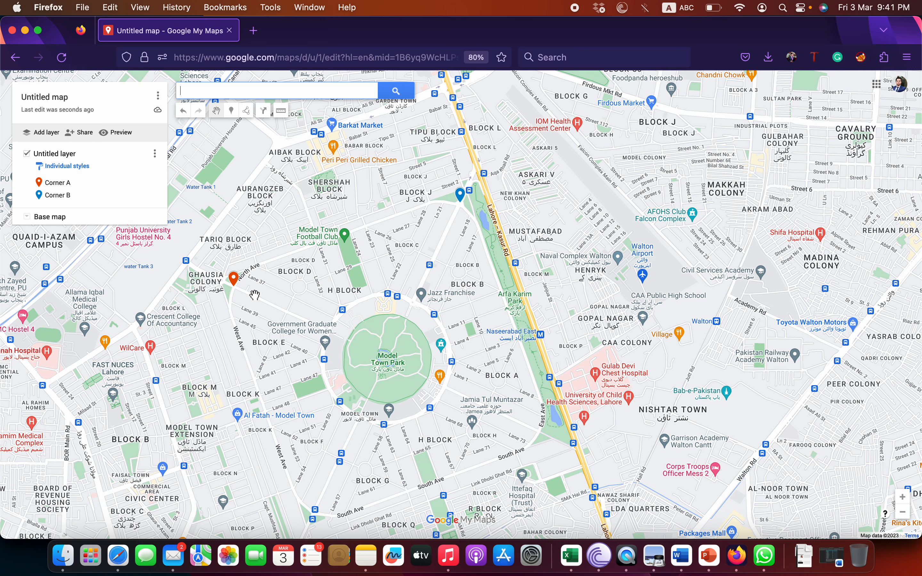
# Step: Create driving directions with Corner A as the start and Corner B as the destination
pyautogui.click(262, 114)
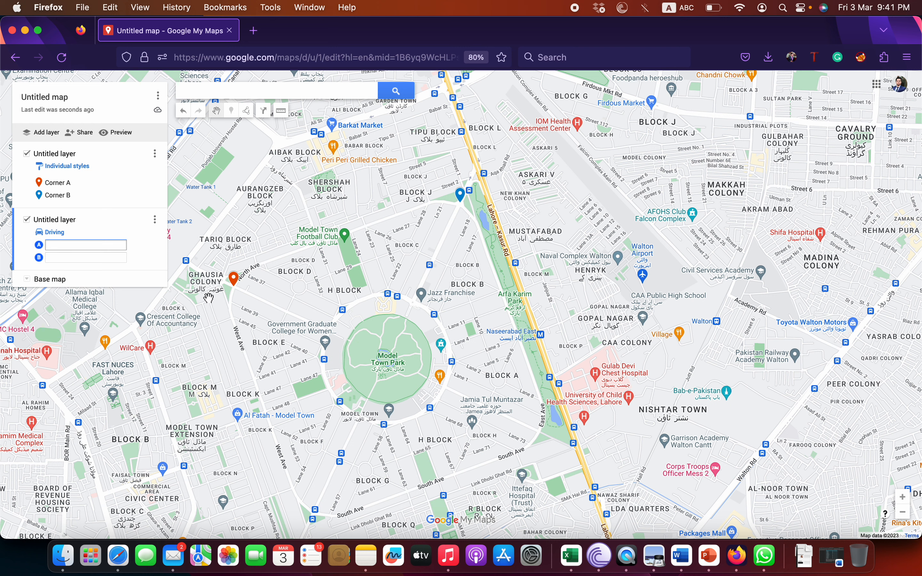
pyautogui.click(233, 280)
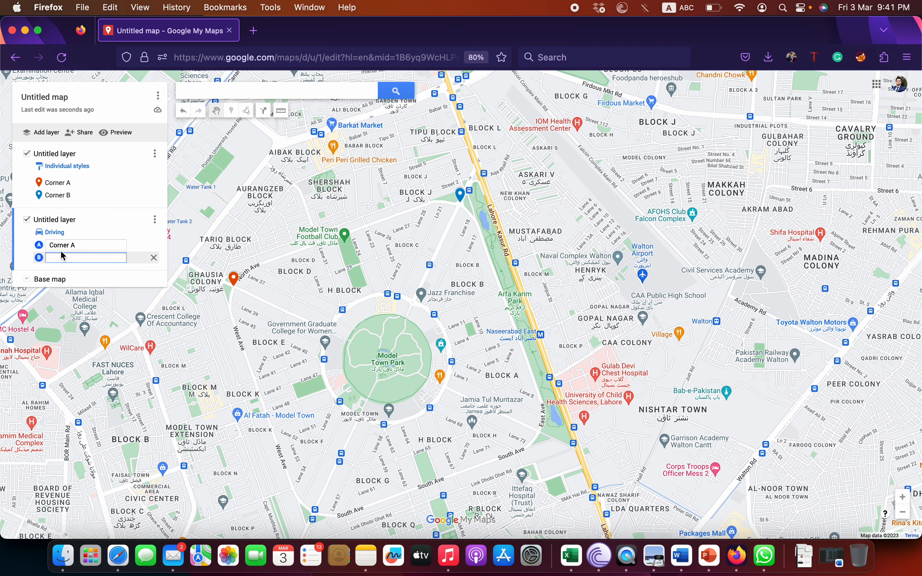
pyautogui.click(462, 200)
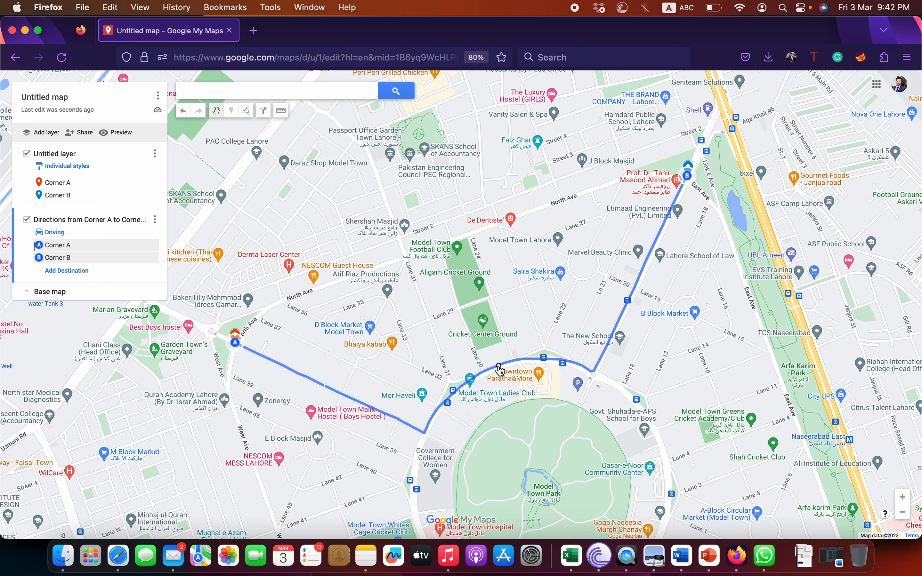
# Step: Try rerouting the driving path along North Ave and back towards the ring road near Model Town Ladies Club
pyautogui.moveTo(505, 366); pyautogui.dragTo(427, 250)
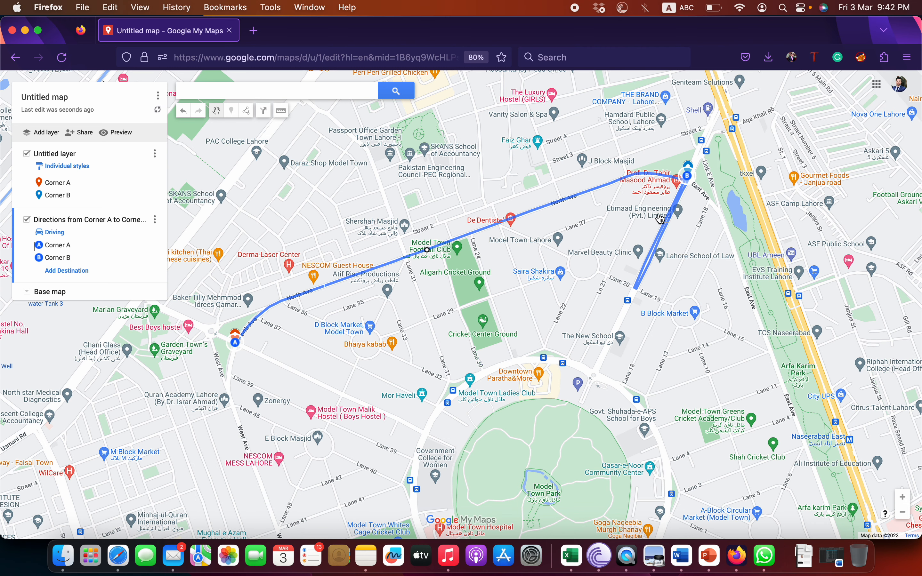
pyautogui.moveTo(640, 289); pyautogui.dragTo(686, 176)
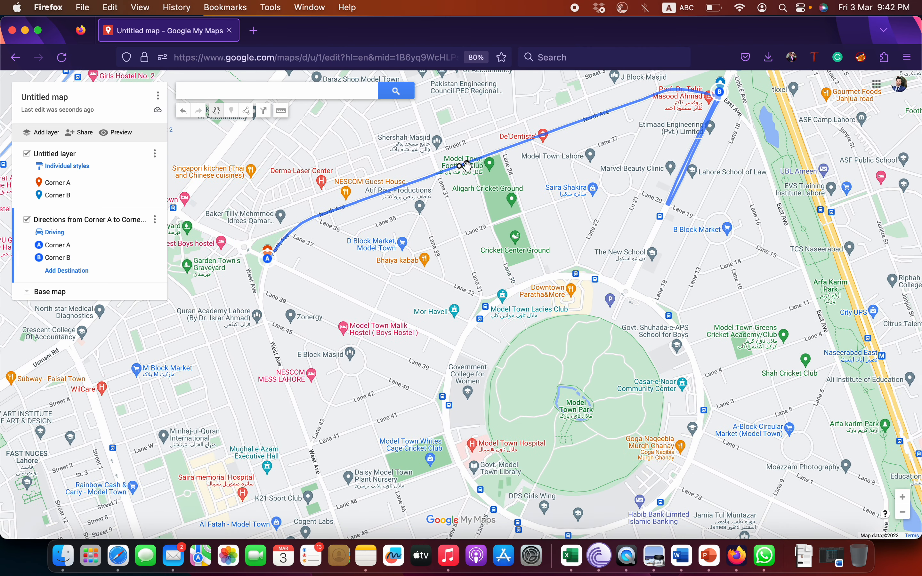
pyautogui.moveTo(460, 170); pyautogui.dragTo(522, 296)
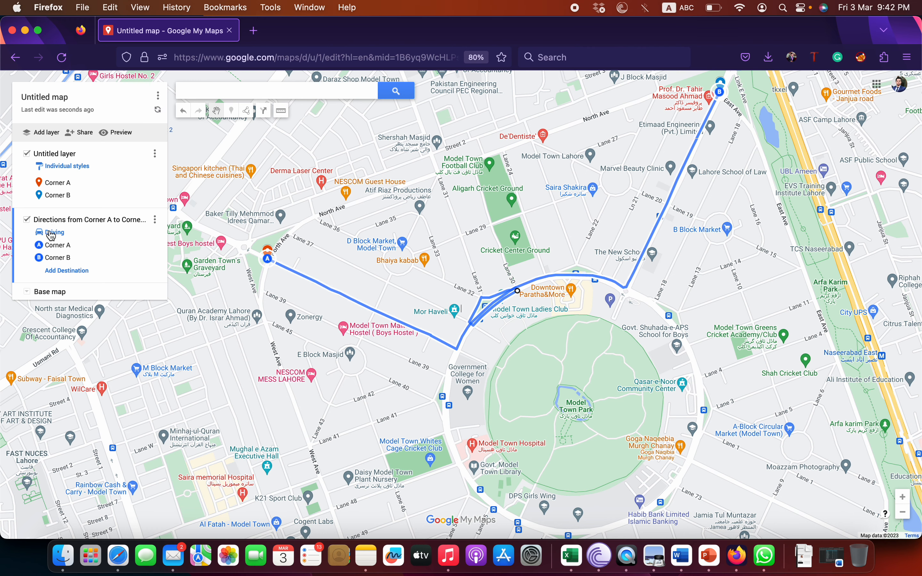
# Step: Delete the directions layer running from Corner A to Corner B
pyautogui.click(155, 220)
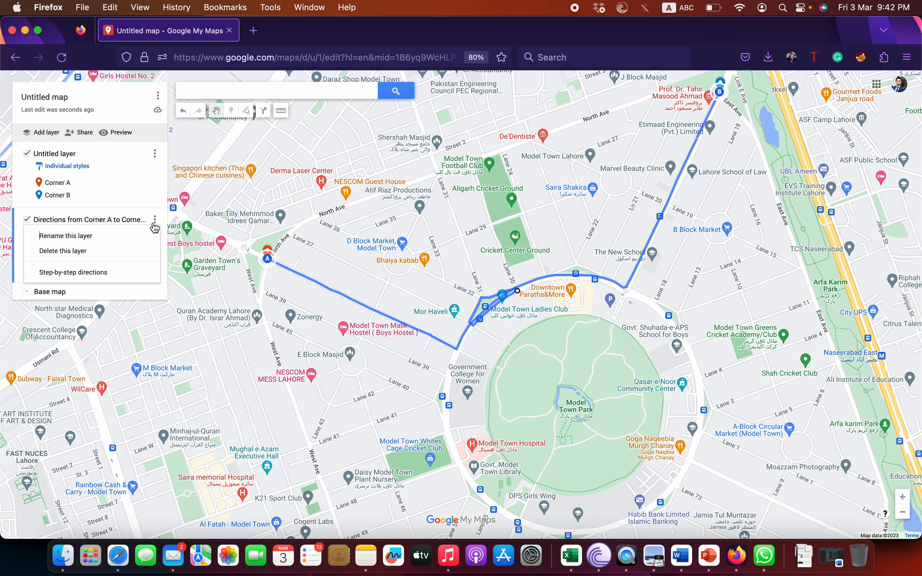
pyautogui.click(91, 254)
pyautogui.click(438, 313)
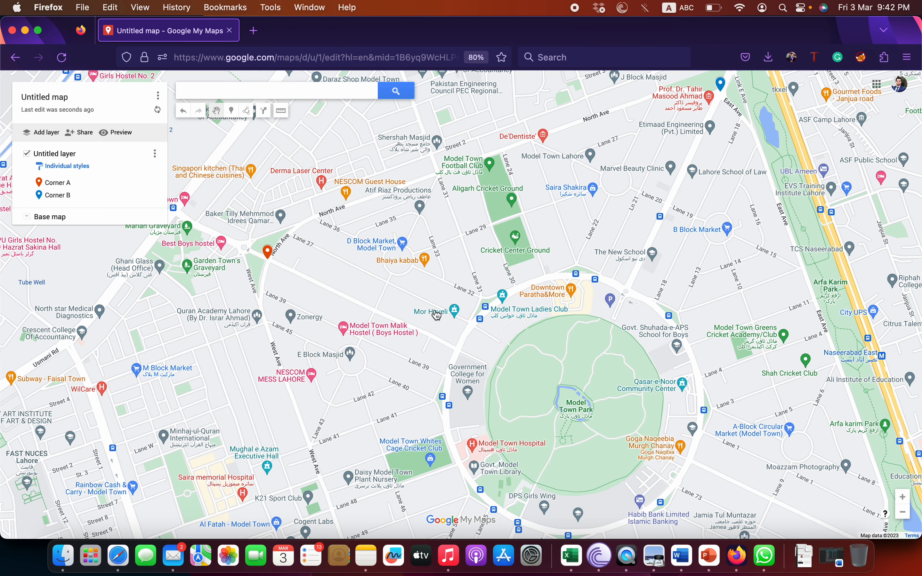
# Step: Draw a line from Corner A southeast to the Model Town ring road, along its northern arc, and up to Corner B
pyautogui.click(901, 513)
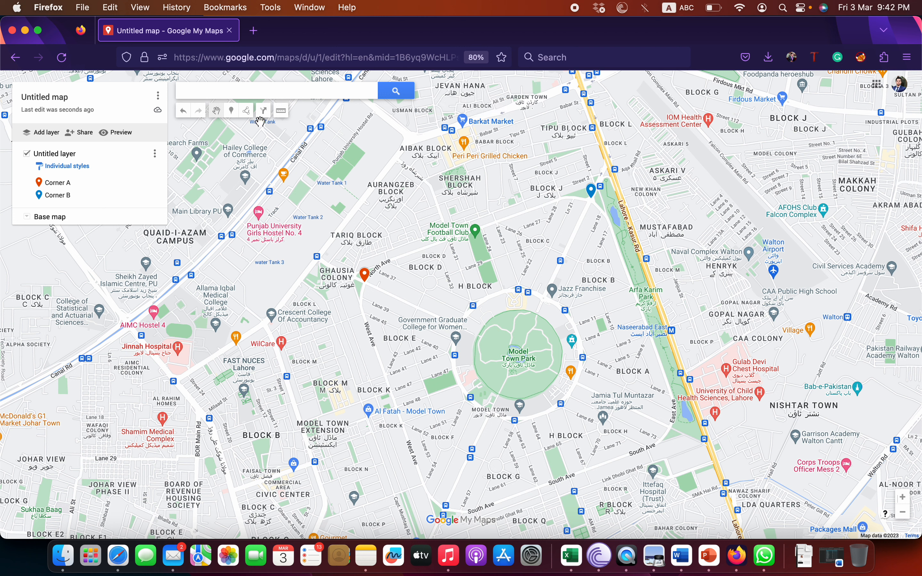
pyautogui.click(246, 114)
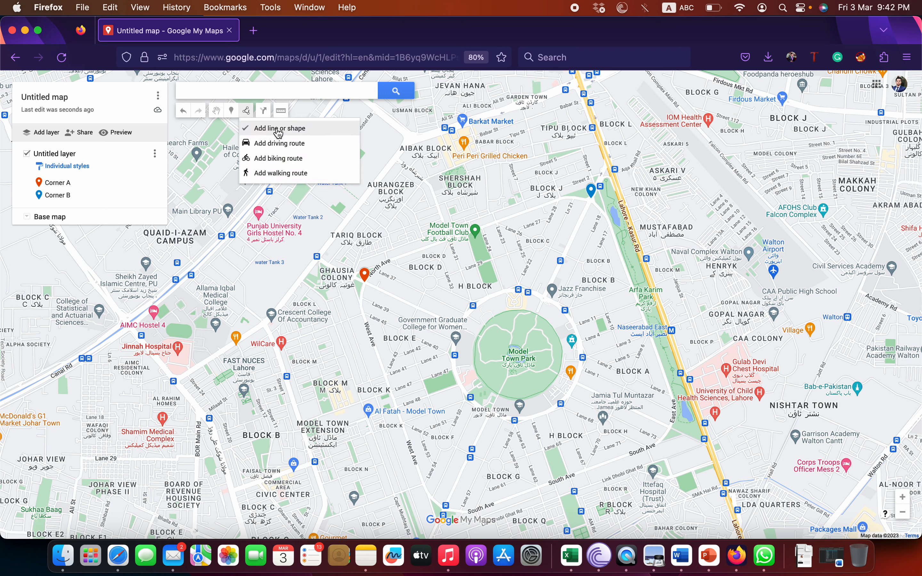
pyautogui.click(278, 130)
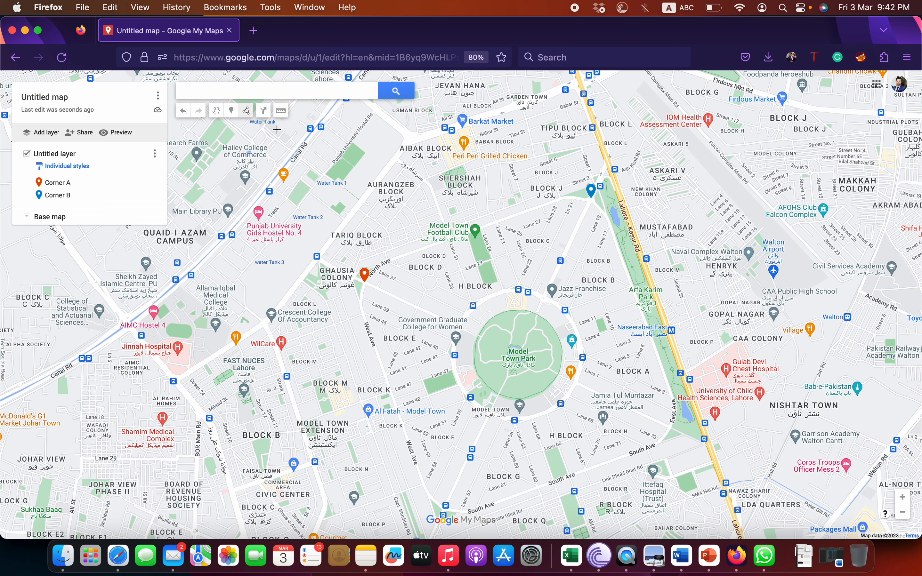
pyautogui.click(365, 282)
pyautogui.click(459, 325)
pyautogui.click(475, 306)
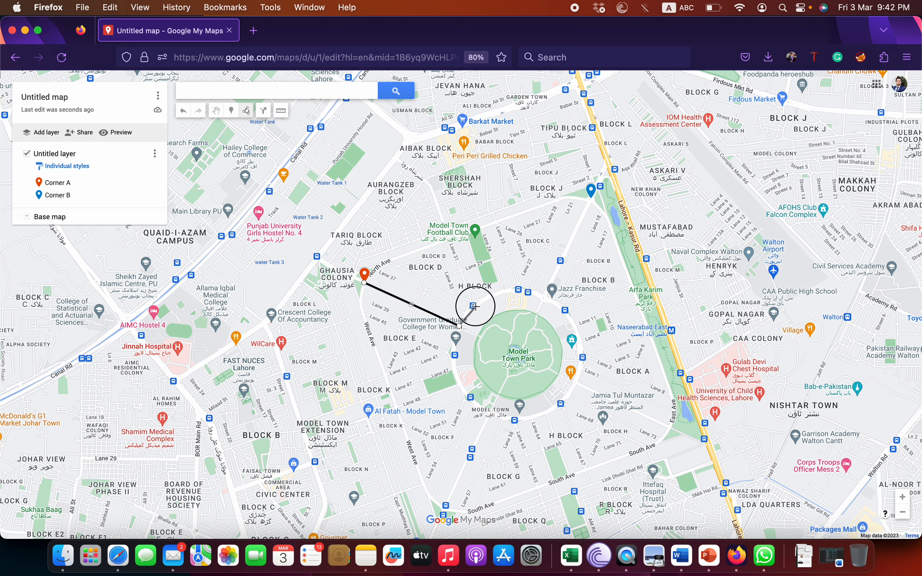
pyautogui.click(503, 291)
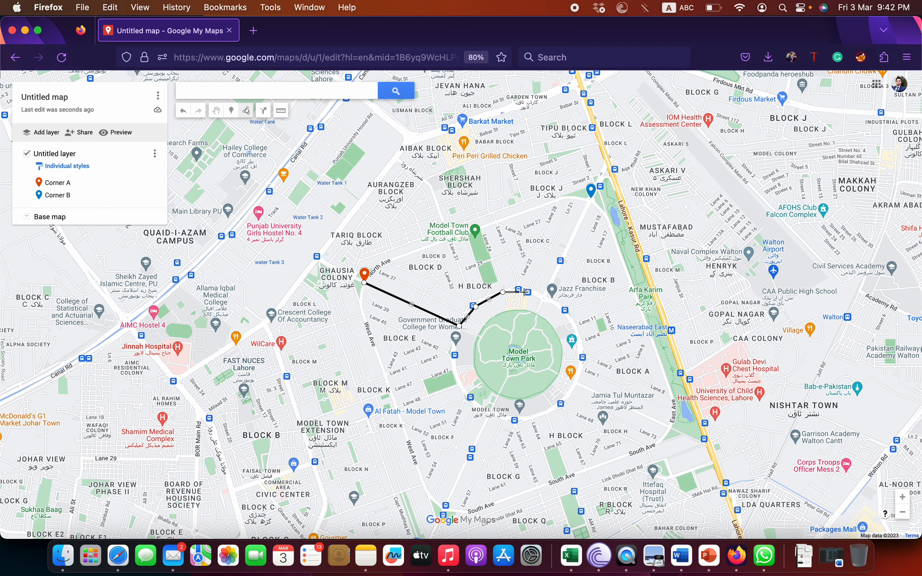
pyautogui.click(545, 298)
pyautogui.click(591, 200)
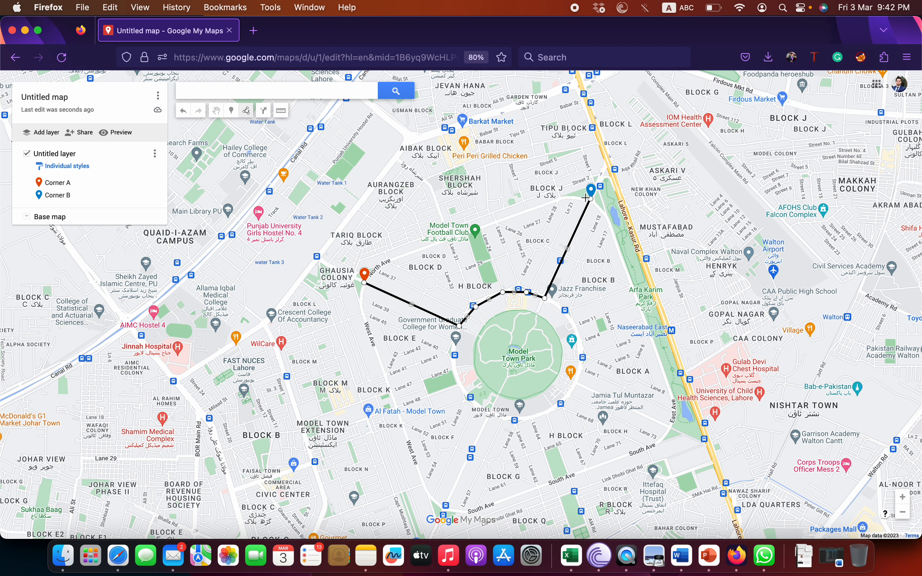
# Step: Continue the line from Corner B back along North Ave and close it into a polygon at Corner A
pyautogui.click(564, 196)
pyautogui.click(491, 224)
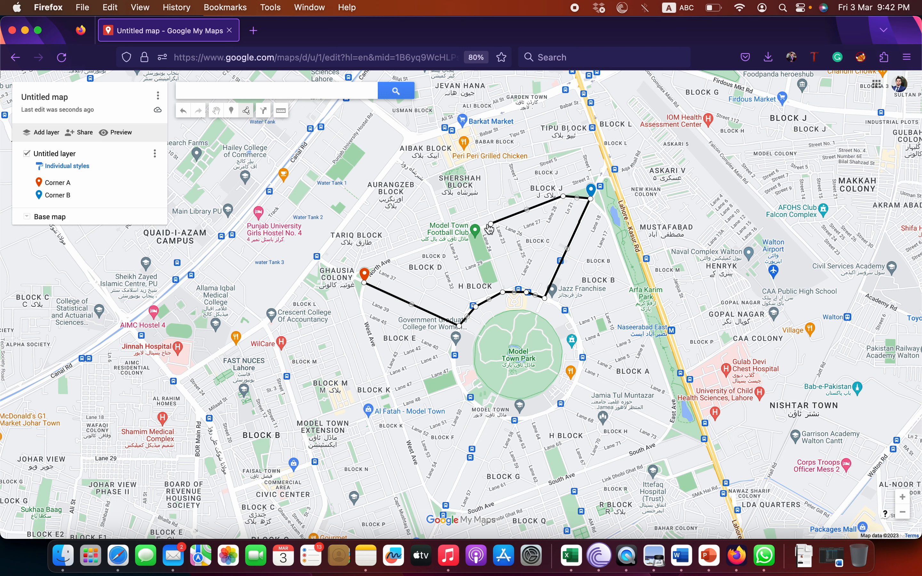
pyautogui.click(431, 245)
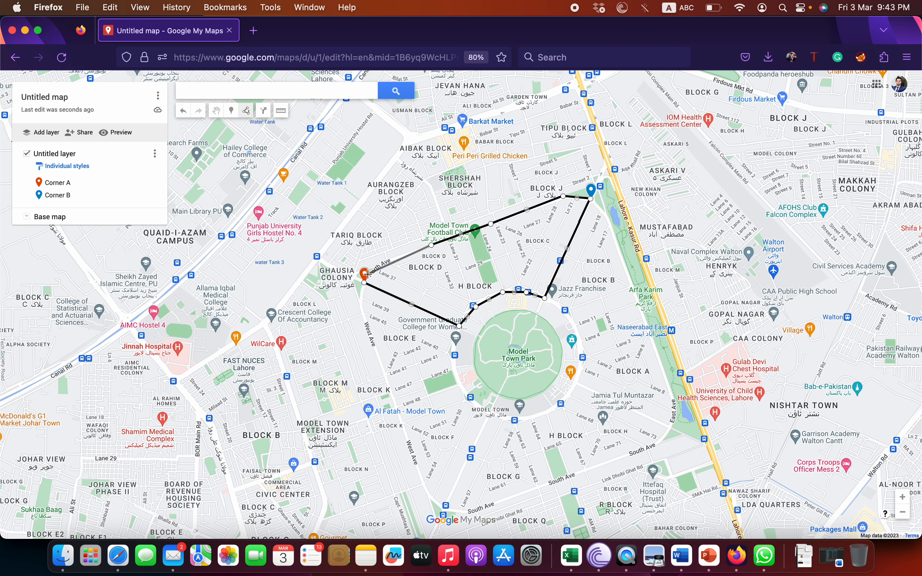
pyautogui.click(379, 265)
pyautogui.click(364, 283)
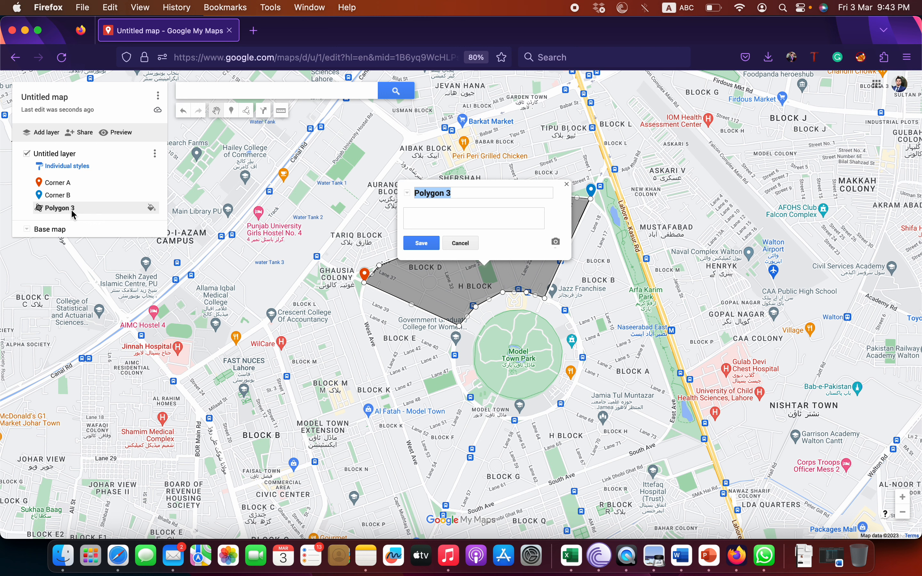
# Step: Name the polygon Shaded Area, give it the description "Corner A to Coner B", and save it
pyautogui.click(407, 192)
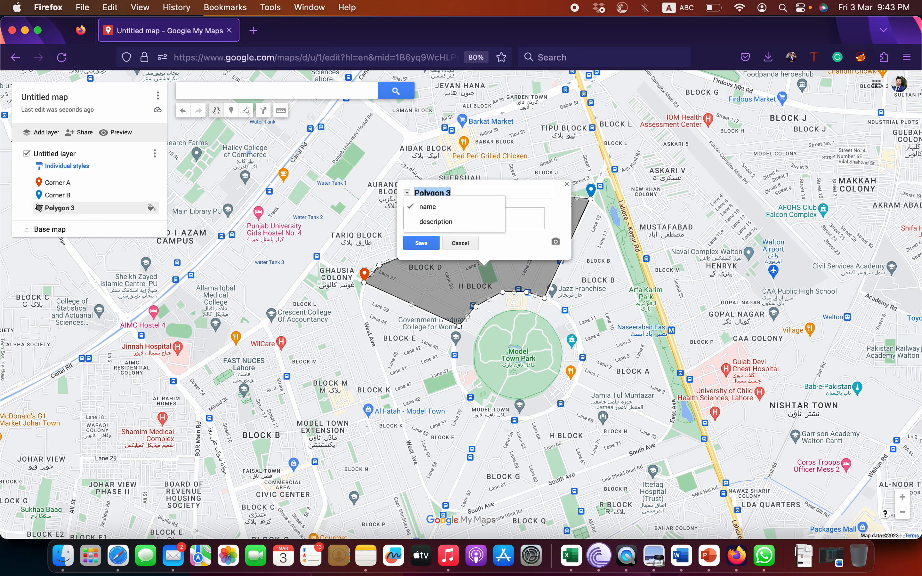
pyautogui.click(406, 193)
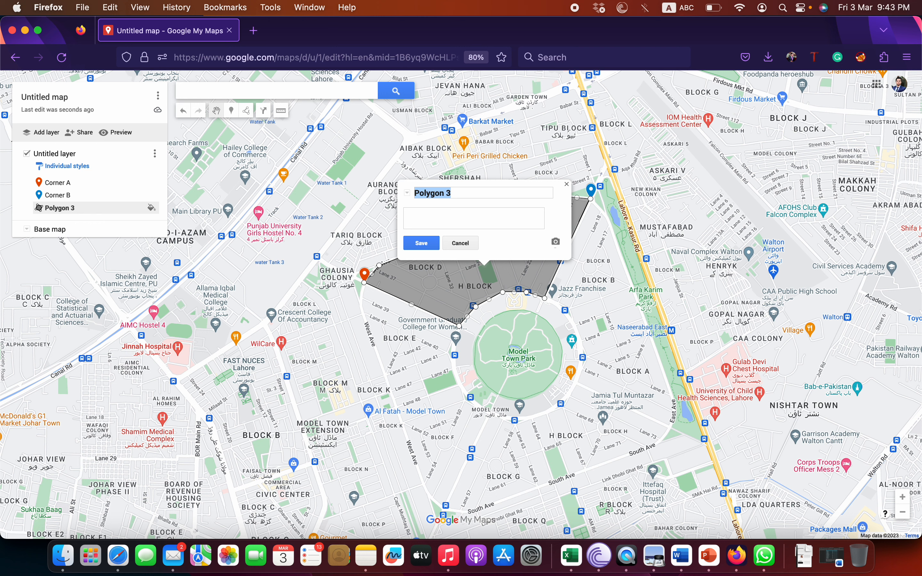
pyautogui.click(407, 192)
pyautogui.click(407, 193)
pyautogui.write('Shaded Area')
pyautogui.click(455, 222)
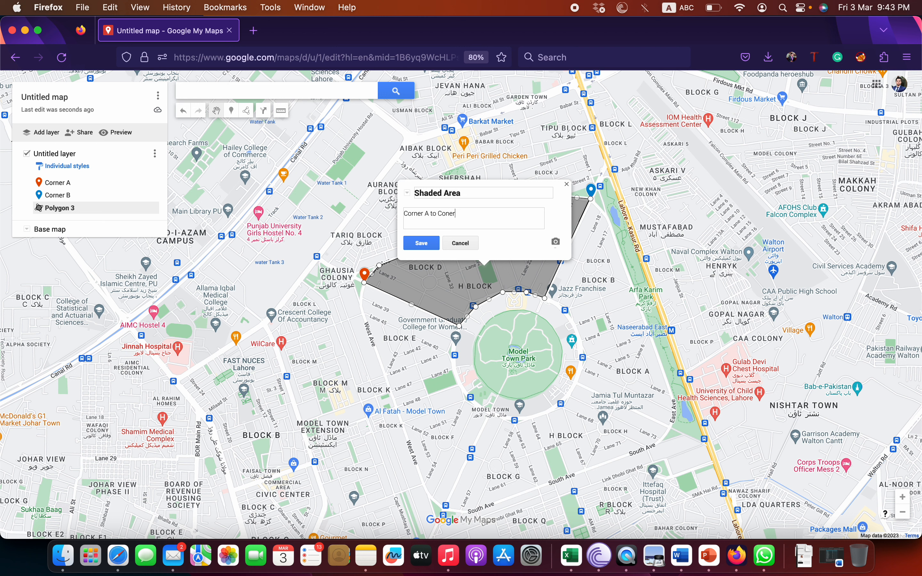
pyautogui.click(439, 247)
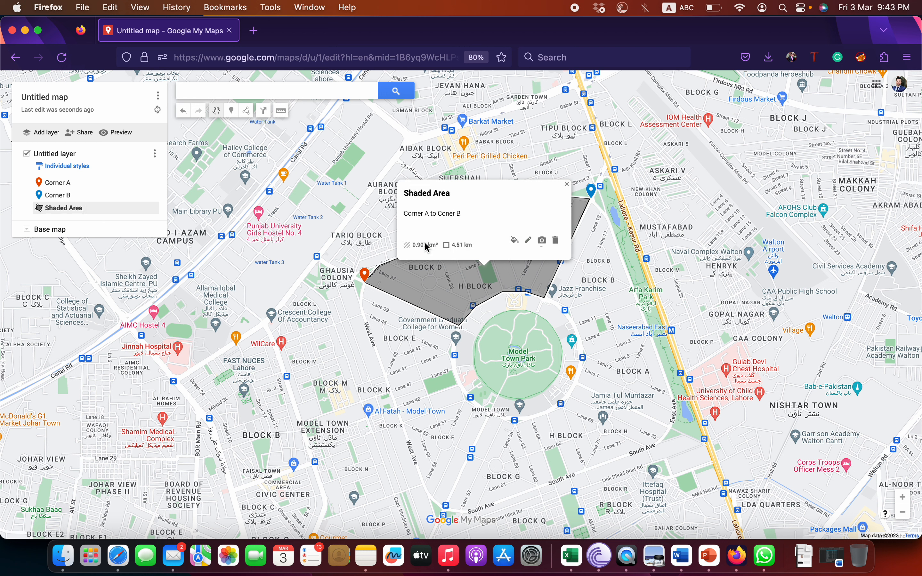
# Step: Style Shaded Area in dark orange with a much more transparent fill and a thicker border
pyautogui.click(514, 242)
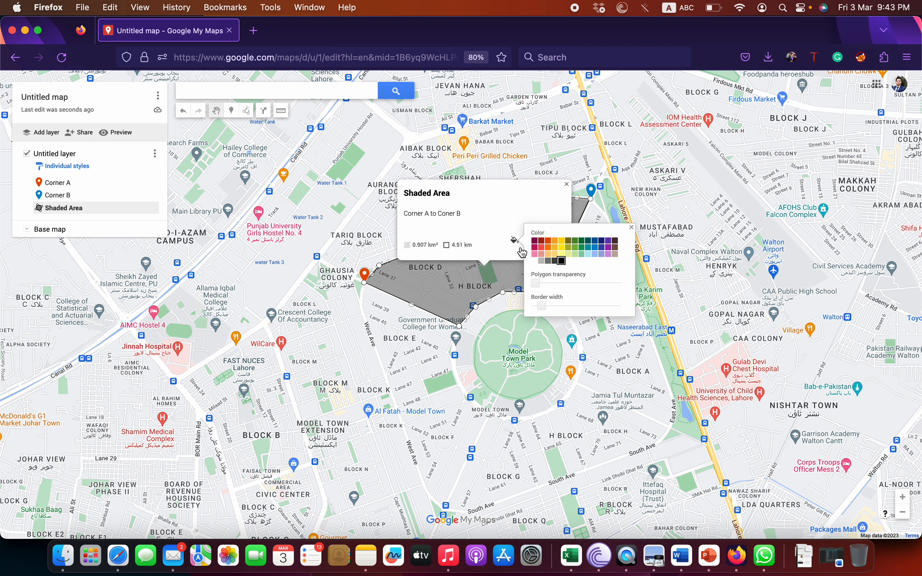
pyautogui.click(548, 242)
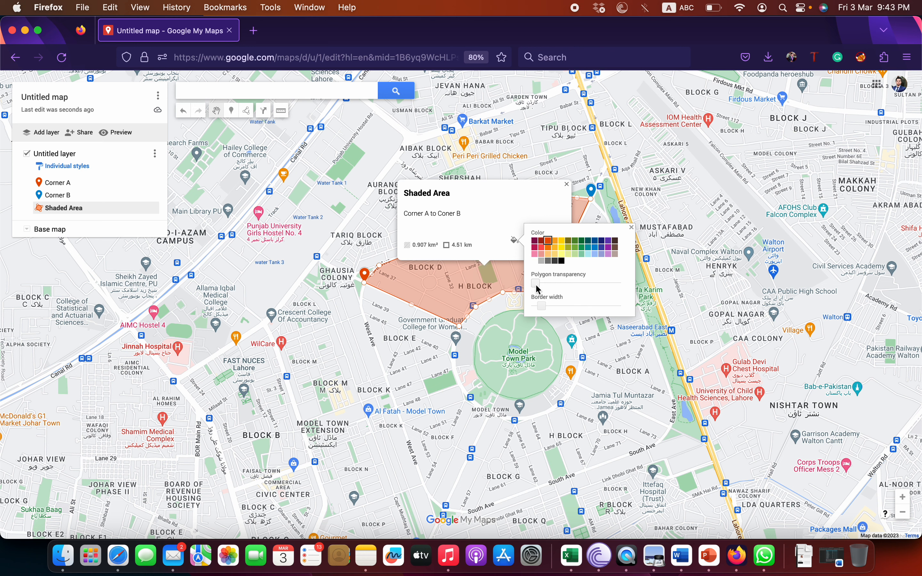
pyautogui.moveTo(536, 286)
pyautogui.mouseDown()
pyautogui.moveTo(628, 279)
pyautogui.moveTo(531, 290)
pyautogui.moveTo(606, 300)
pyautogui.mouseUp()
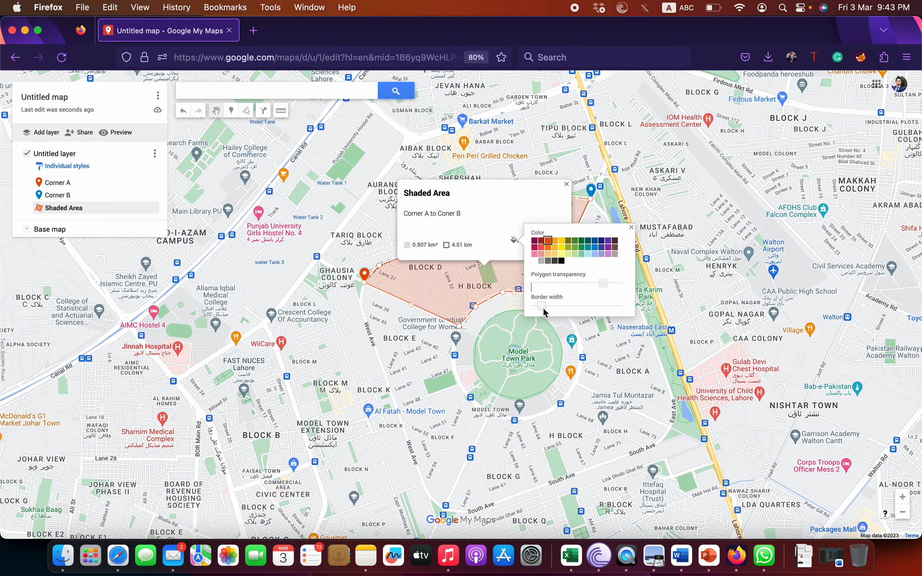
pyautogui.moveTo(541, 306)
pyautogui.mouseDown()
pyautogui.moveTo(592, 305)
pyautogui.moveTo(563, 301)
pyautogui.mouseUp()
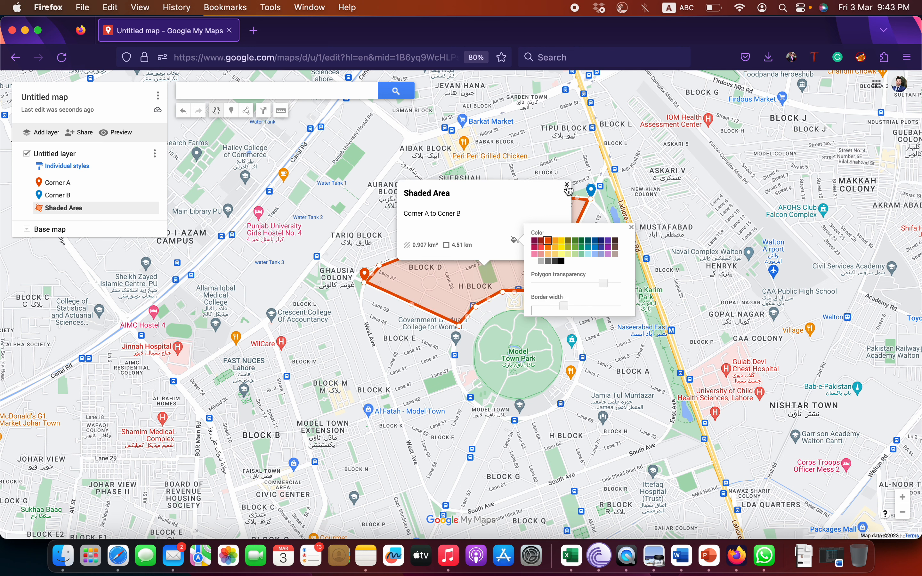
pyautogui.click(566, 186)
pyautogui.click(567, 186)
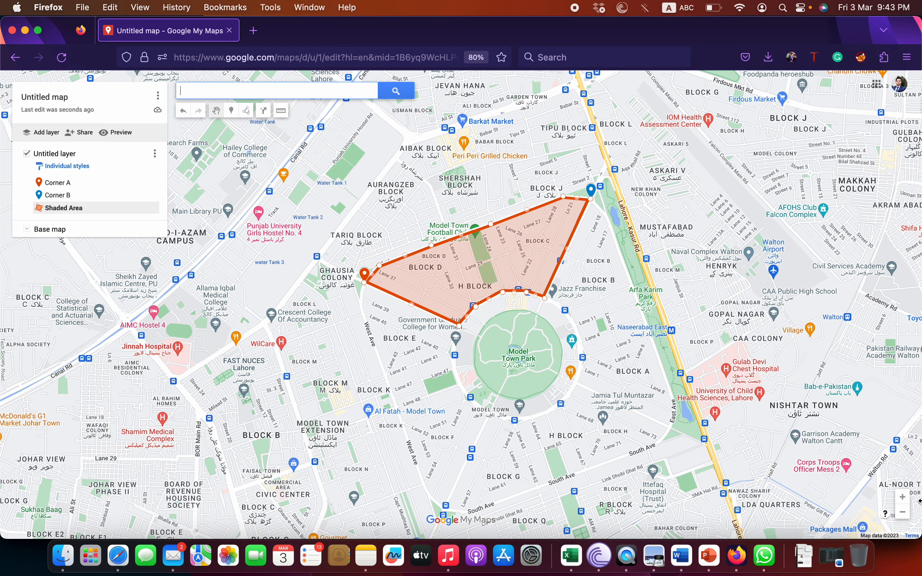
pyautogui.click(907, 515)
pyautogui.click(907, 516)
pyautogui.click(906, 515)
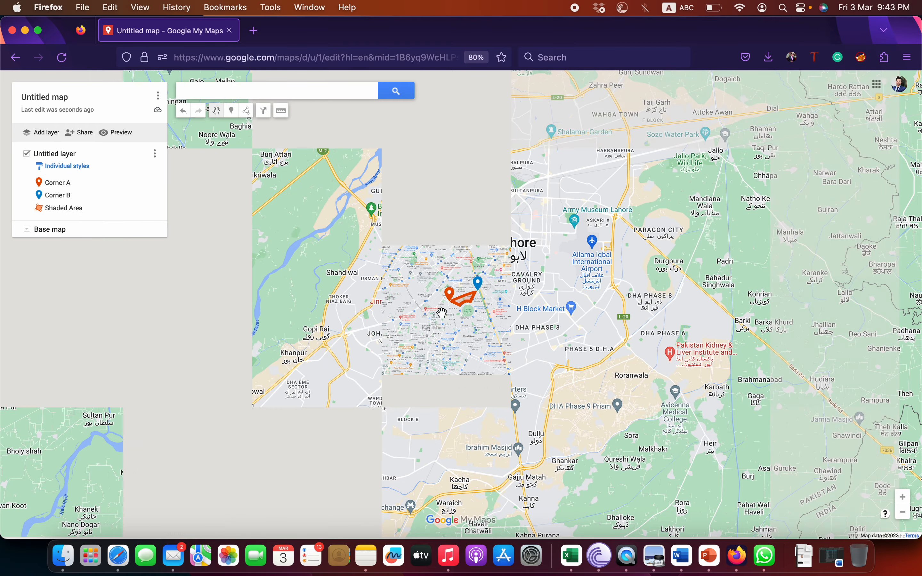
pyautogui.click(906, 498)
pyautogui.click(906, 498)
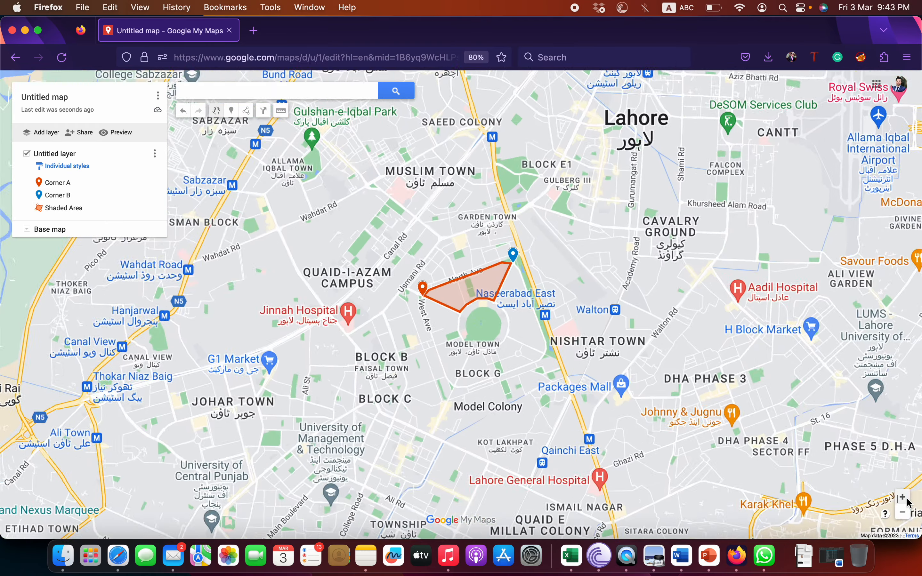
pyautogui.click(906, 498)
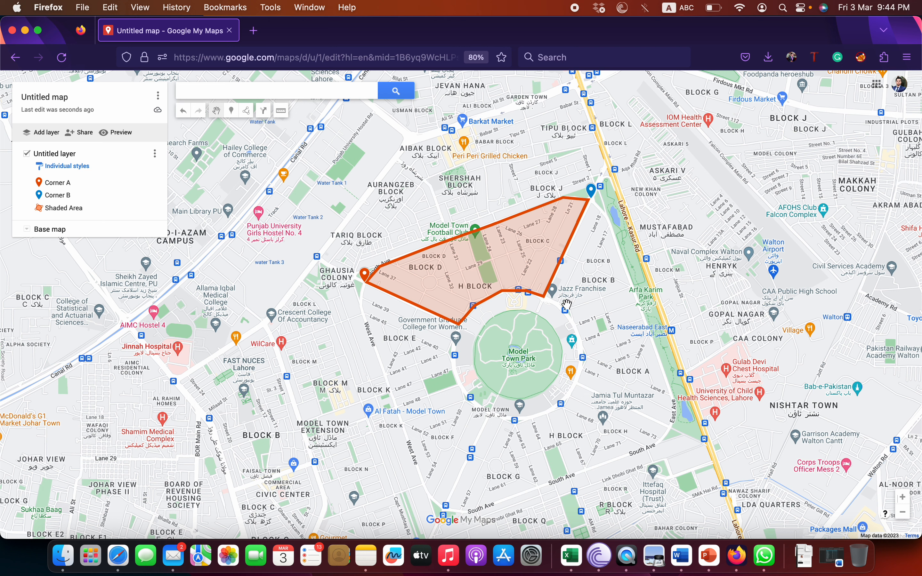
pyautogui.click(221, 87)
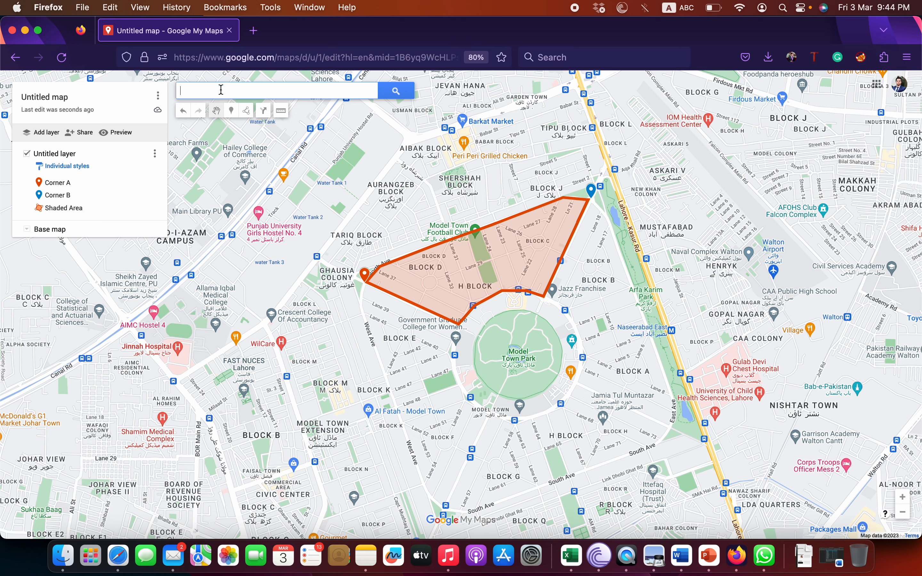
pyautogui.write('jazz')
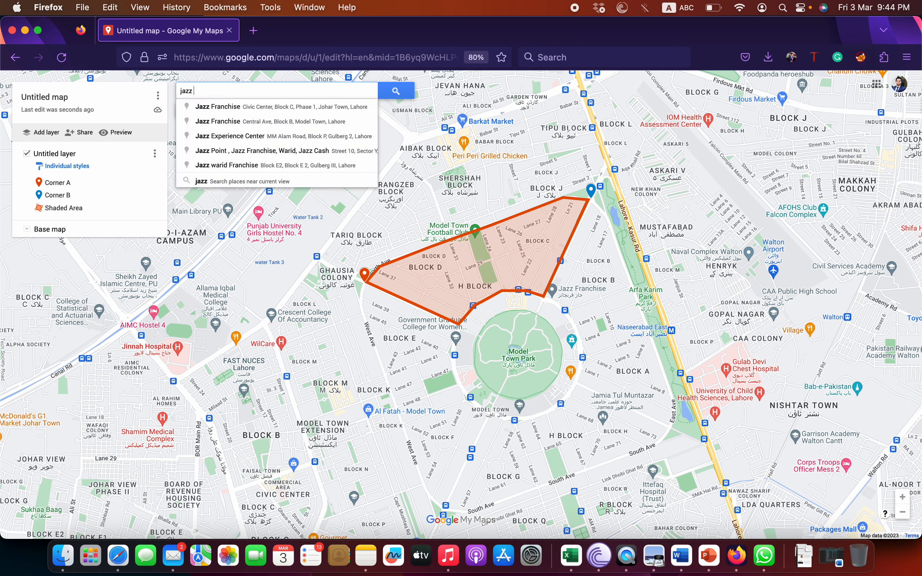
pyautogui.click(278, 114)
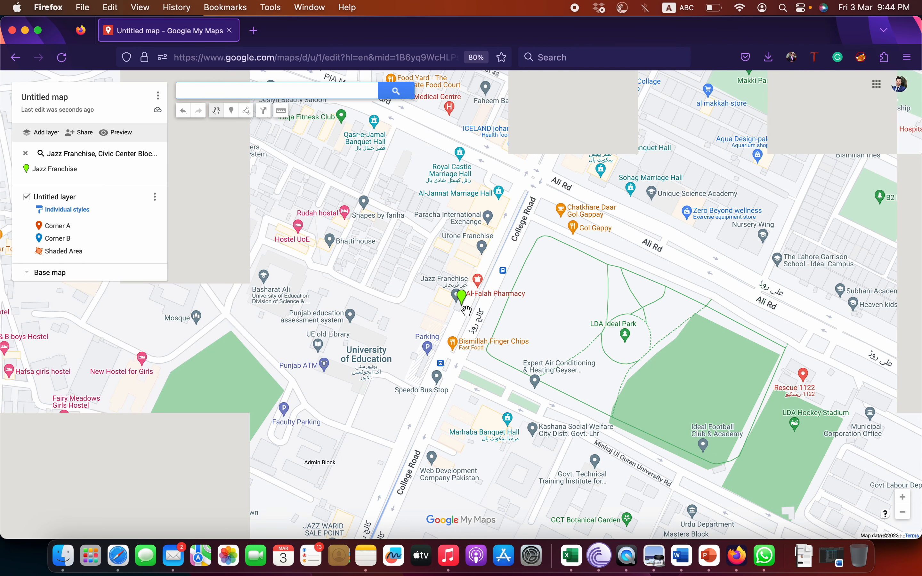
pyautogui.moveTo(150, 170)
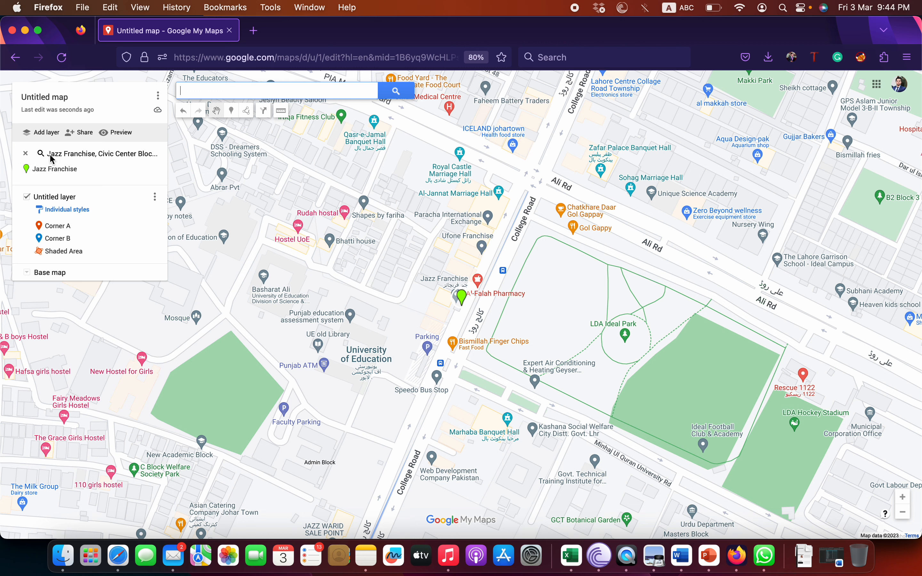
pyautogui.click(26, 153)
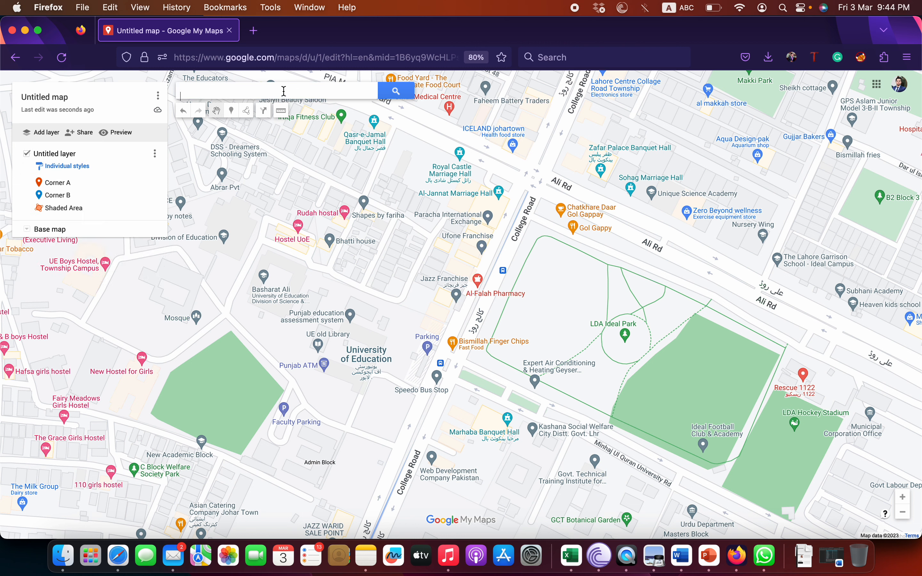
# Step: Search for jazz, add the Jazz Franchise on Central Ave, Block B, Model Town, to the layer, and place it above Shaded Area
pyautogui.click(273, 94)
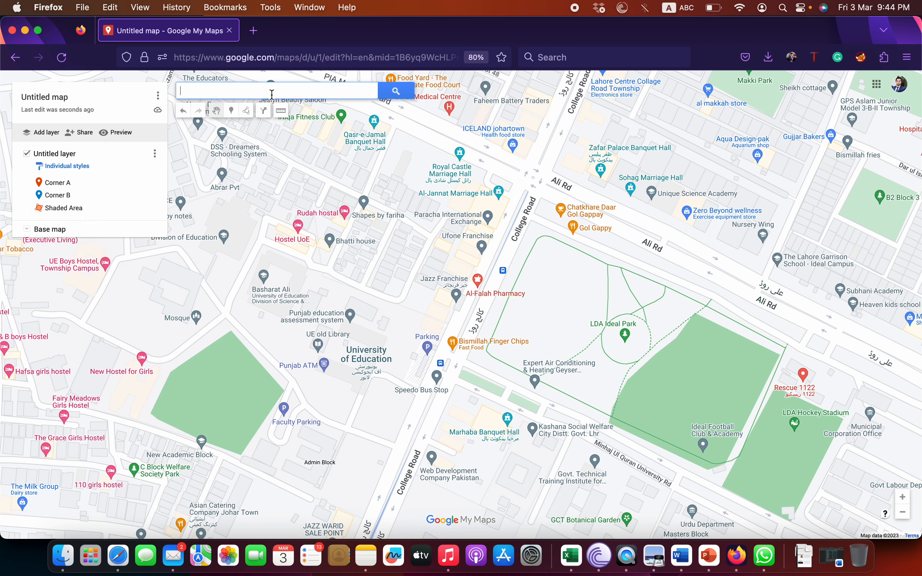
pyautogui.write('jazz')
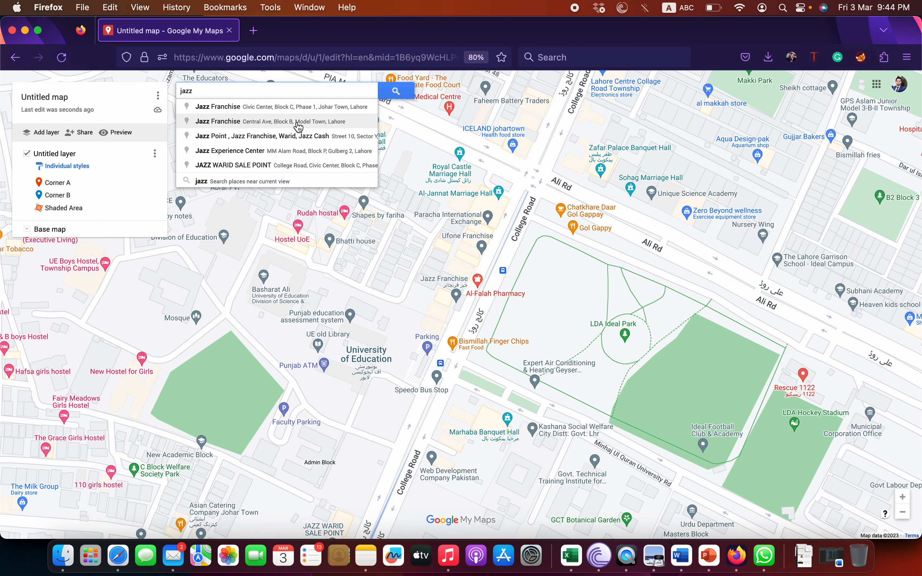
pyautogui.click(269, 121)
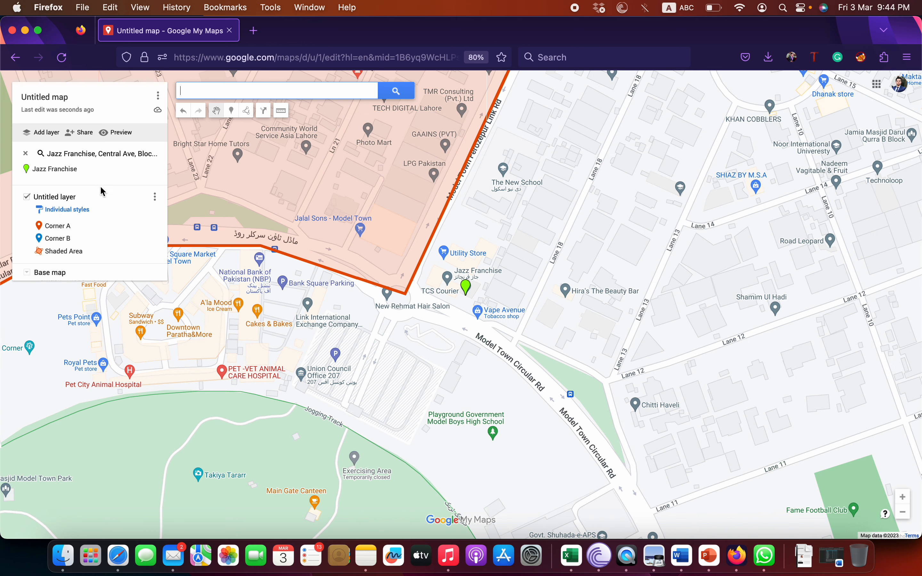
pyautogui.click(151, 170)
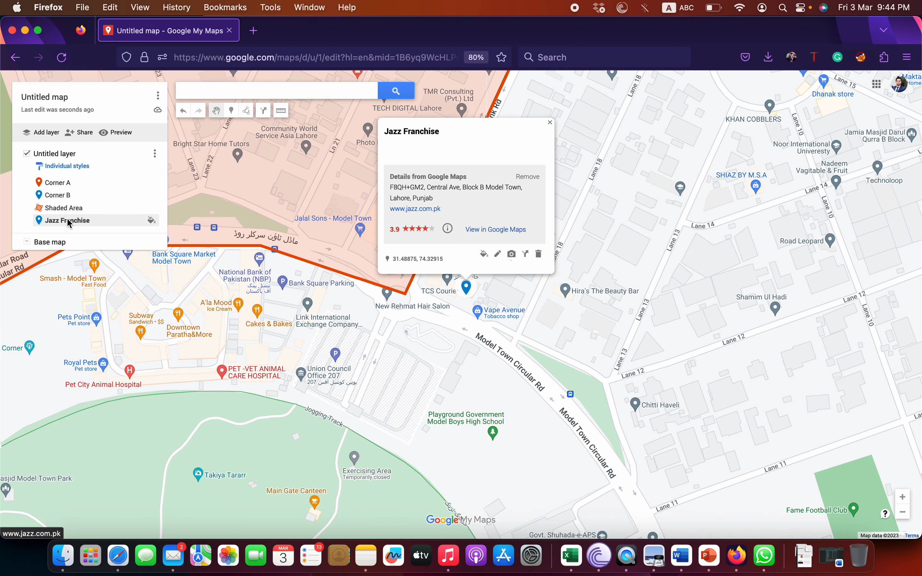
pyautogui.moveTo(69, 223); pyautogui.dragTo(68, 208)
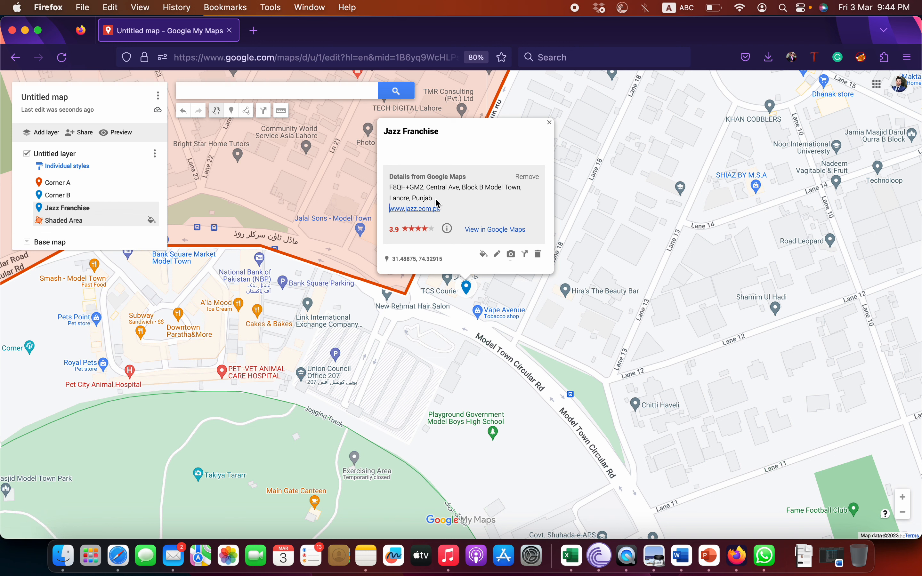
# Step: Change the Jazz Franchise marker's colour to purple and close its details
pyautogui.click(483, 254)
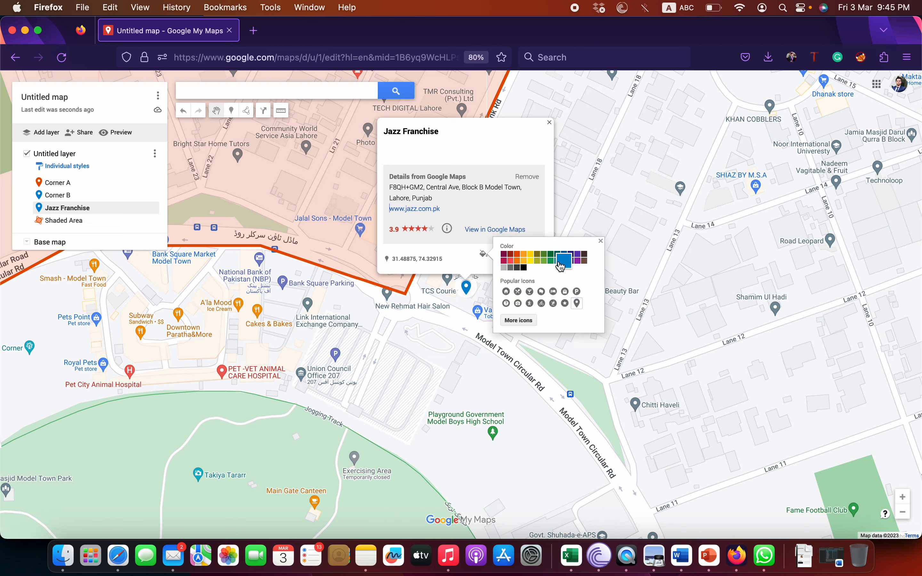
pyautogui.click(581, 257)
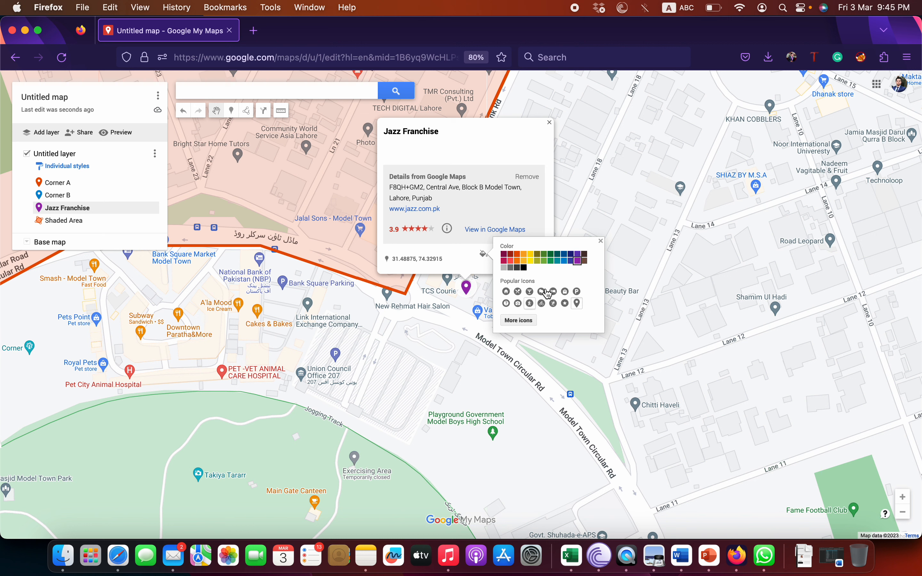
pyautogui.click(601, 242)
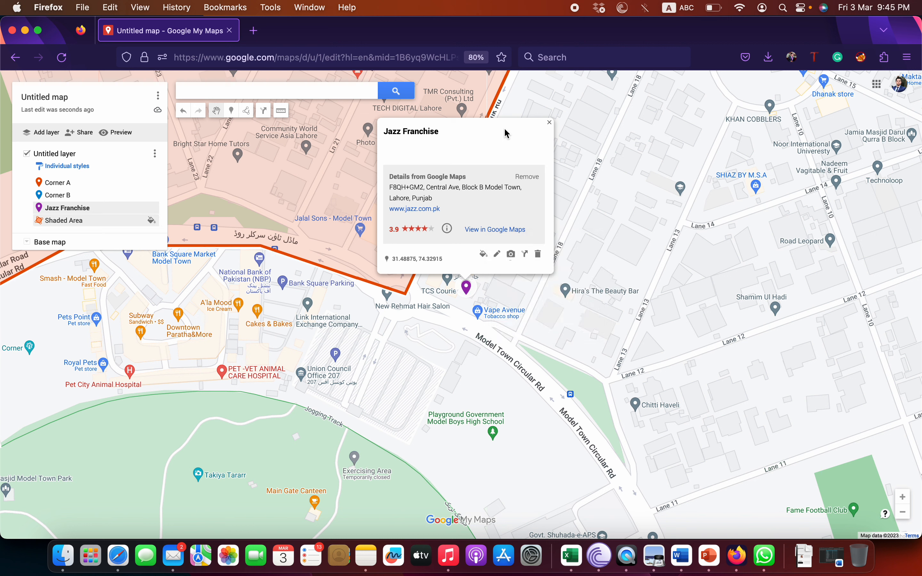
pyautogui.click(553, 124)
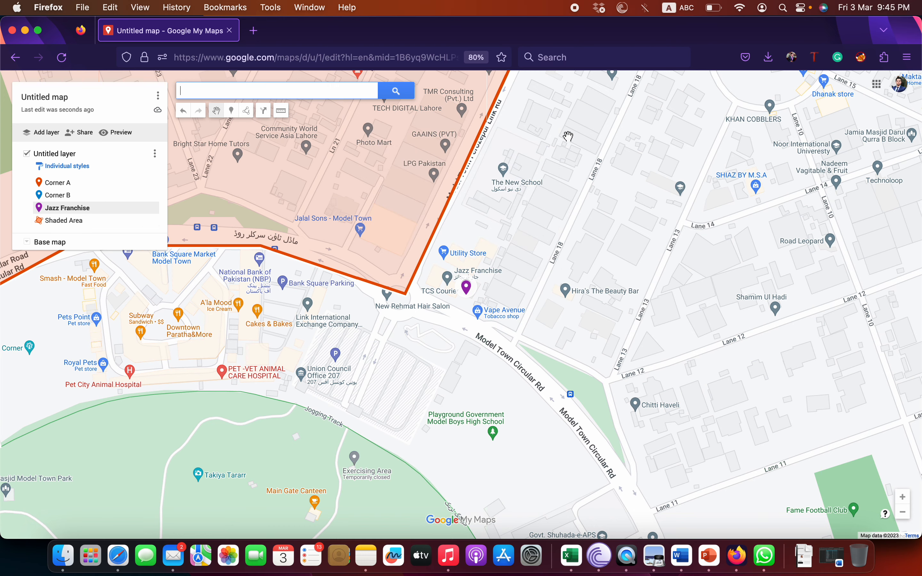
# Step: Measure the distance from Corner B past Jazz Franchise and along the road around the west side of Model Town Park, and clear the measurement
pyautogui.click(906, 516)
pyautogui.click(906, 516)
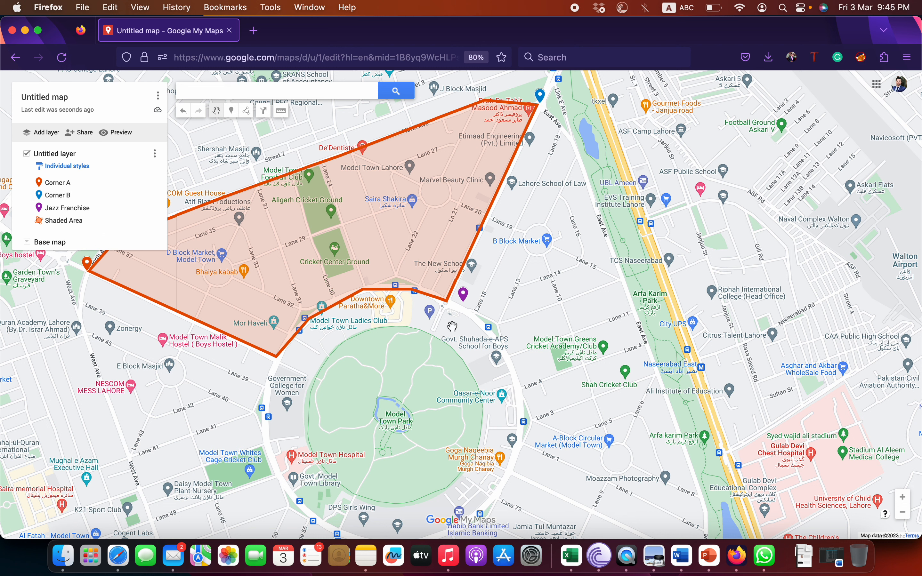
pyautogui.click(282, 114)
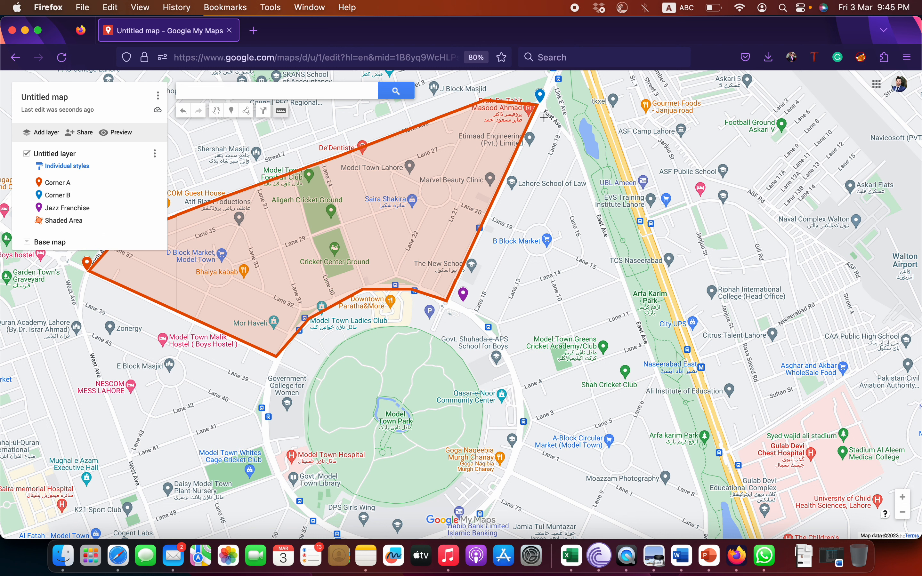
pyautogui.click(540, 106)
pyautogui.click(464, 308)
pyautogui.click(434, 302)
pyautogui.click(375, 290)
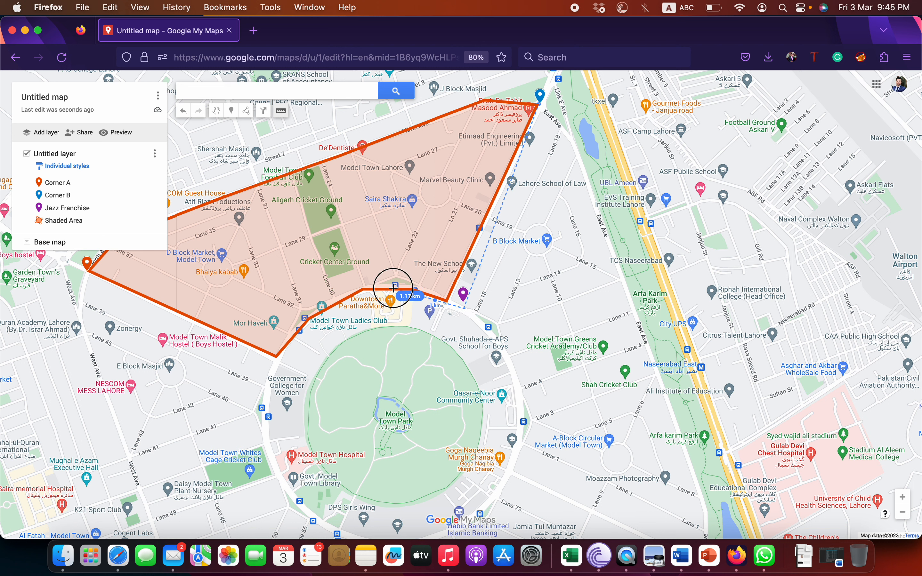
pyautogui.click(298, 334)
pyautogui.click(267, 424)
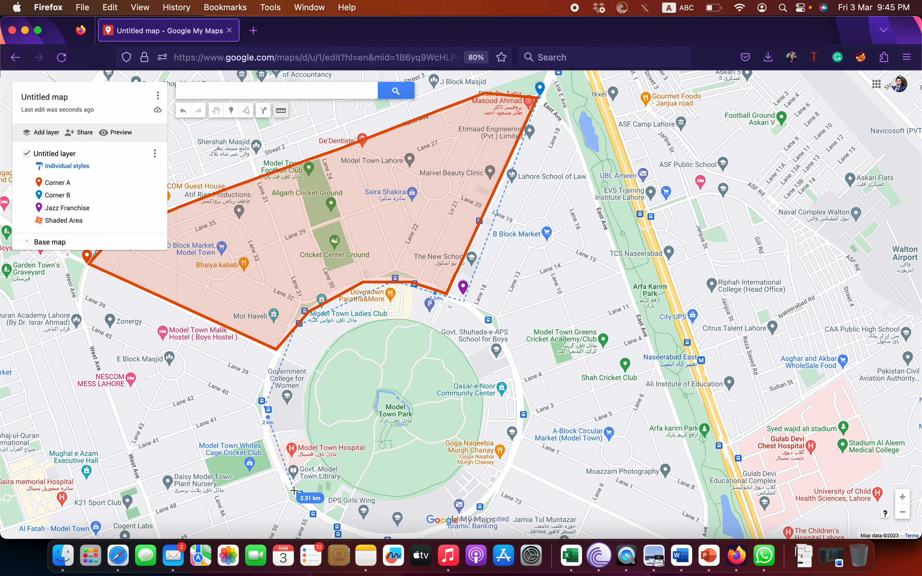
pyautogui.press('Escape')
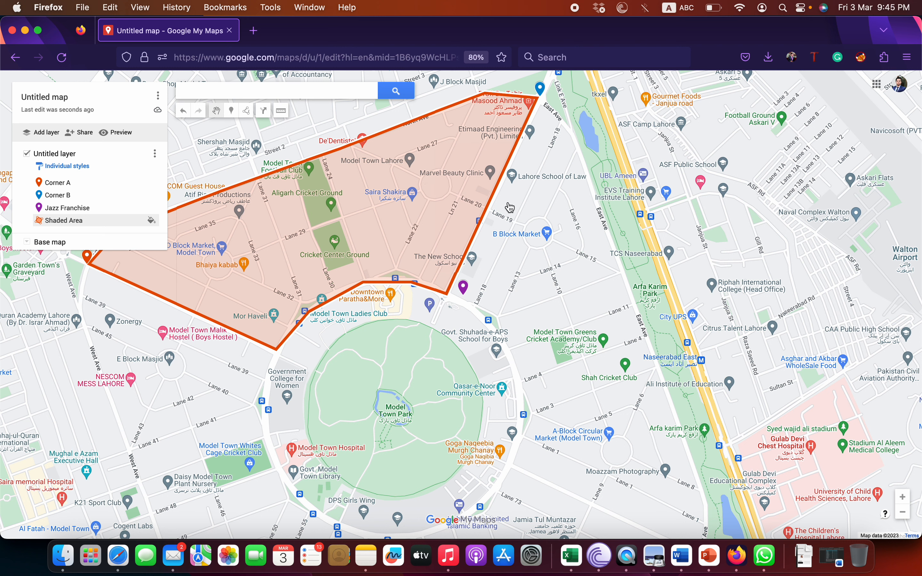
# Step: Review the map's sharing settings without adding a title or description, and look through the map options such as export, print and View in Google Earth
pyautogui.click(902, 512)
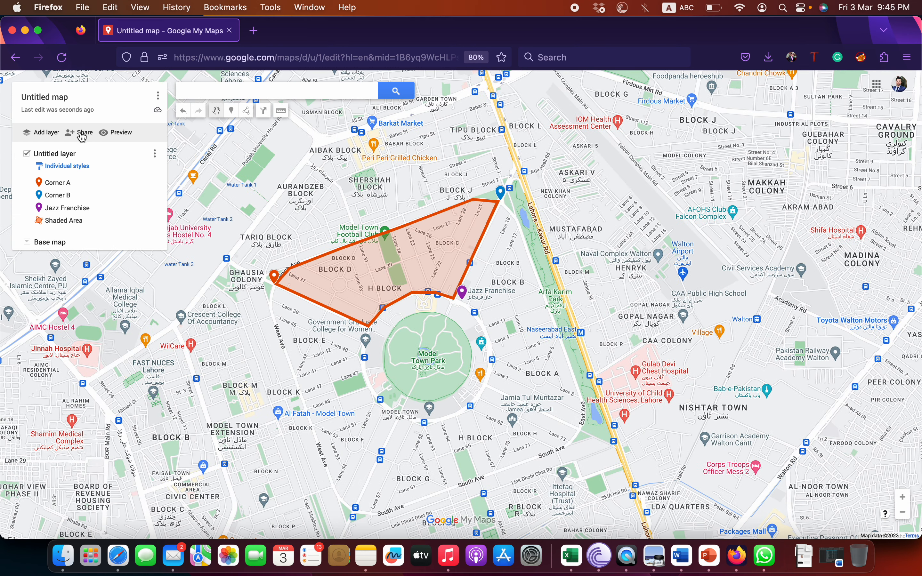
pyautogui.click(81, 133)
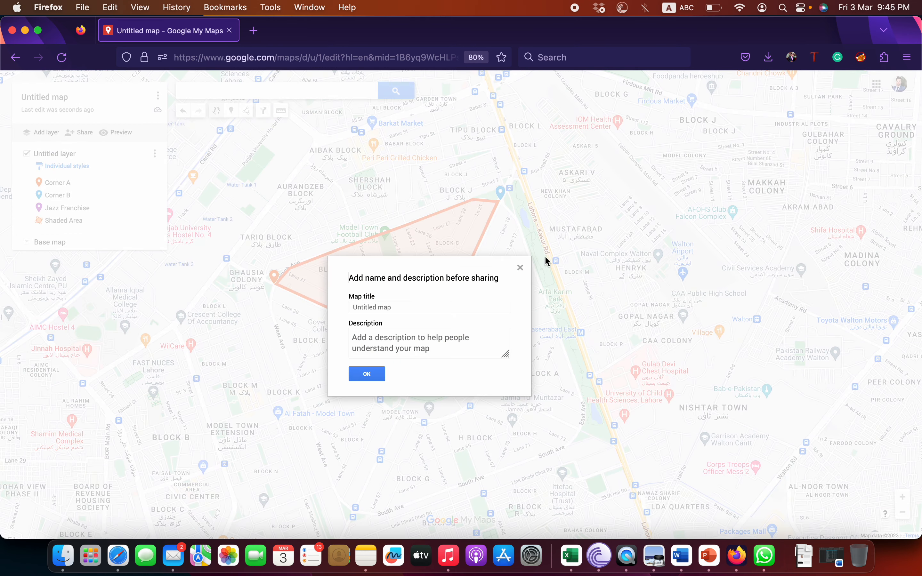
pyautogui.click(520, 267)
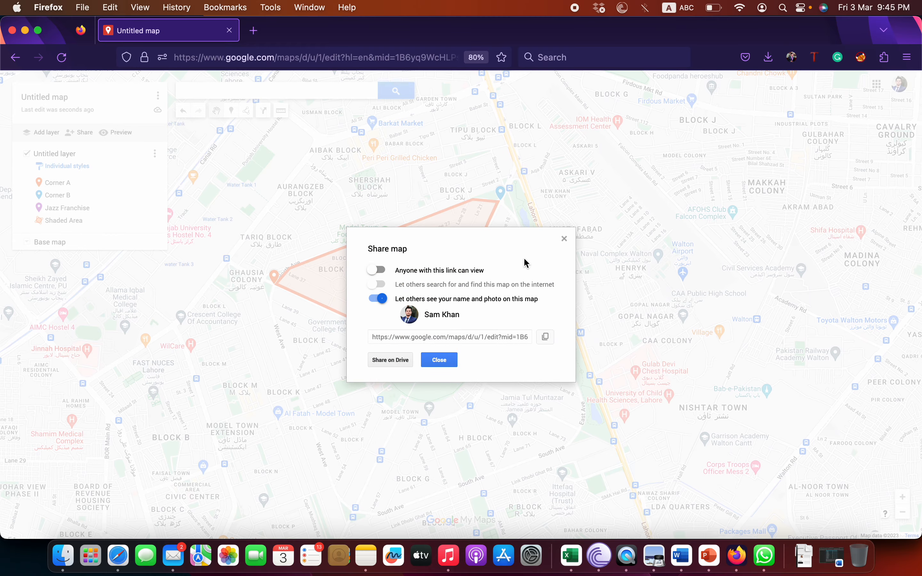
pyautogui.click(563, 239)
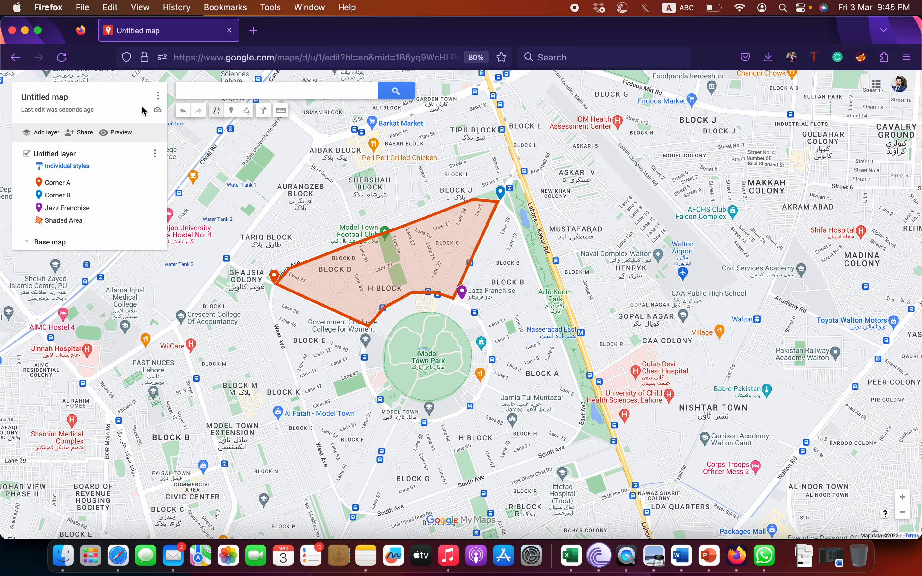
pyautogui.click(158, 100)
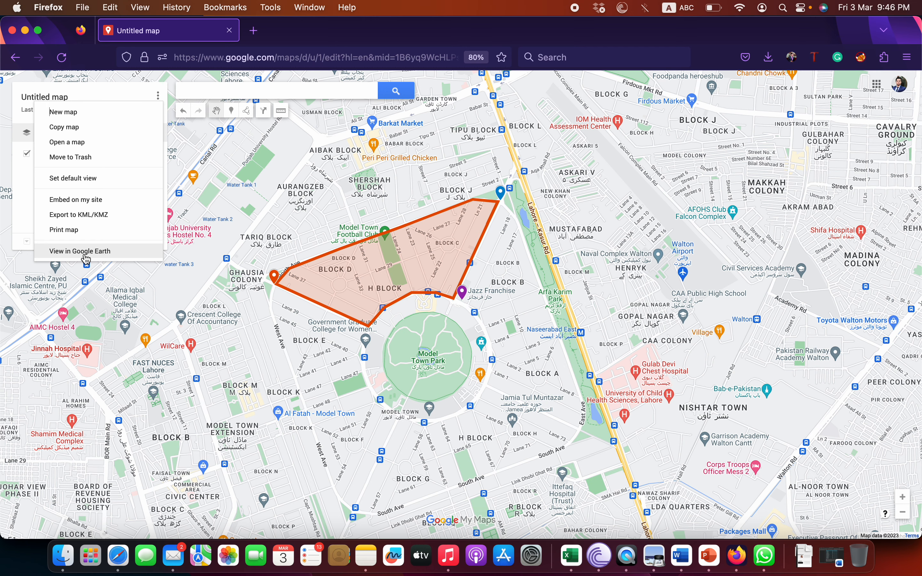
pyautogui.click(165, 75)
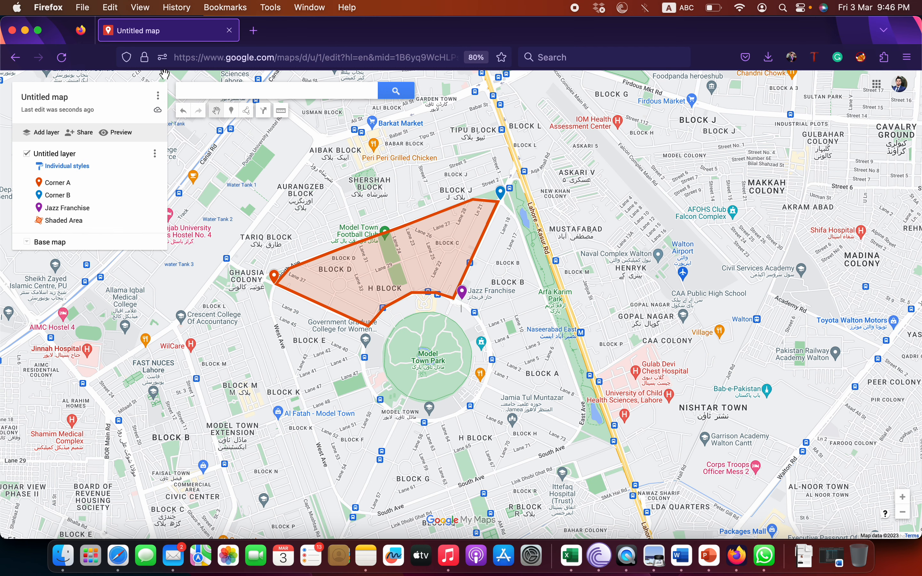
# Step: Check the map's link-sharing and visibility options again, skipping the title and description and leaving the settings as they are
pyautogui.click(81, 132)
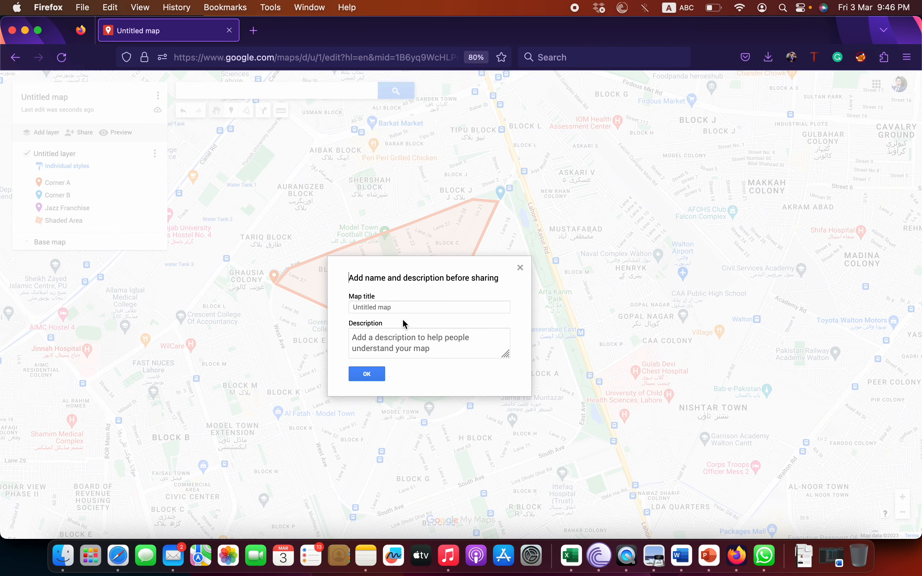
pyautogui.click(406, 305)
pyautogui.click(519, 268)
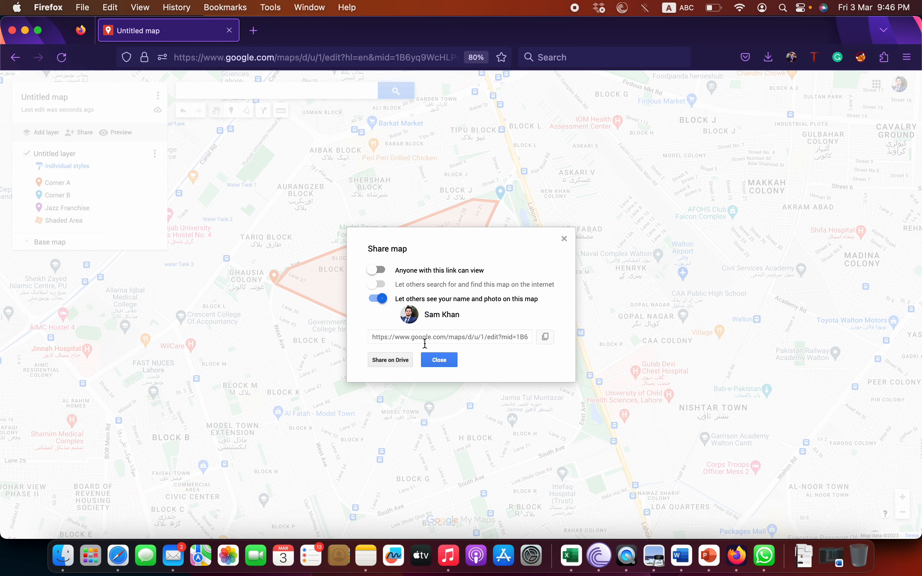
pyautogui.click(564, 239)
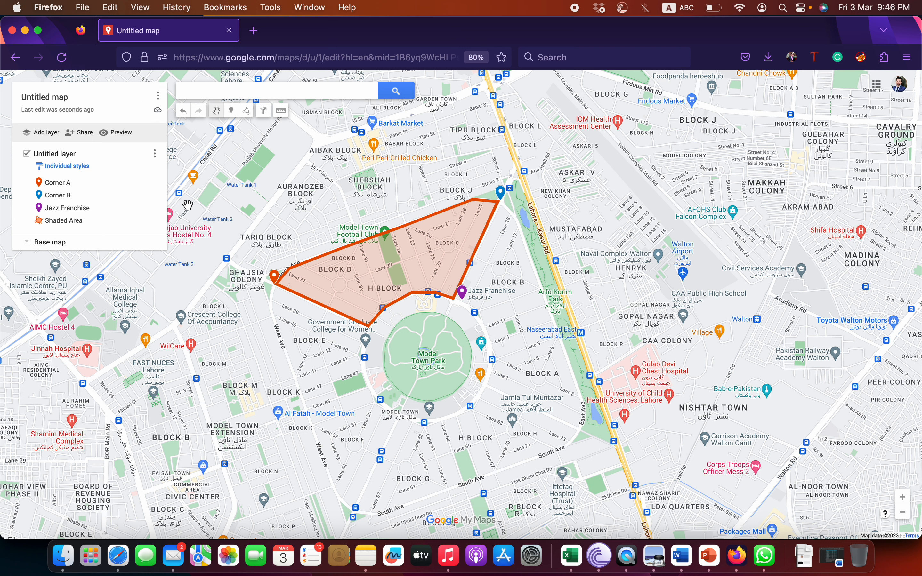
# Step: Preview the map as viewers see it in view-only mode, and return to the editor
pyautogui.click(118, 132)
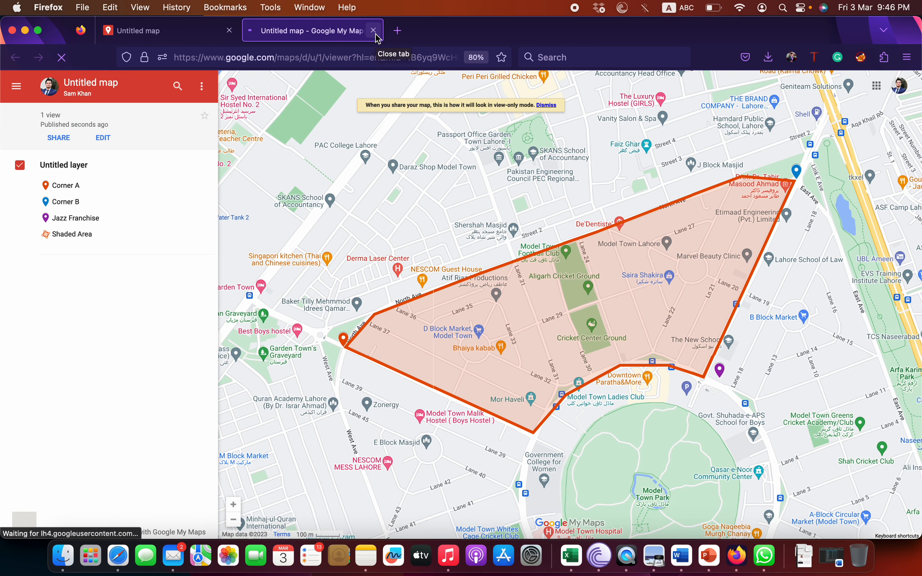
pyautogui.click(374, 31)
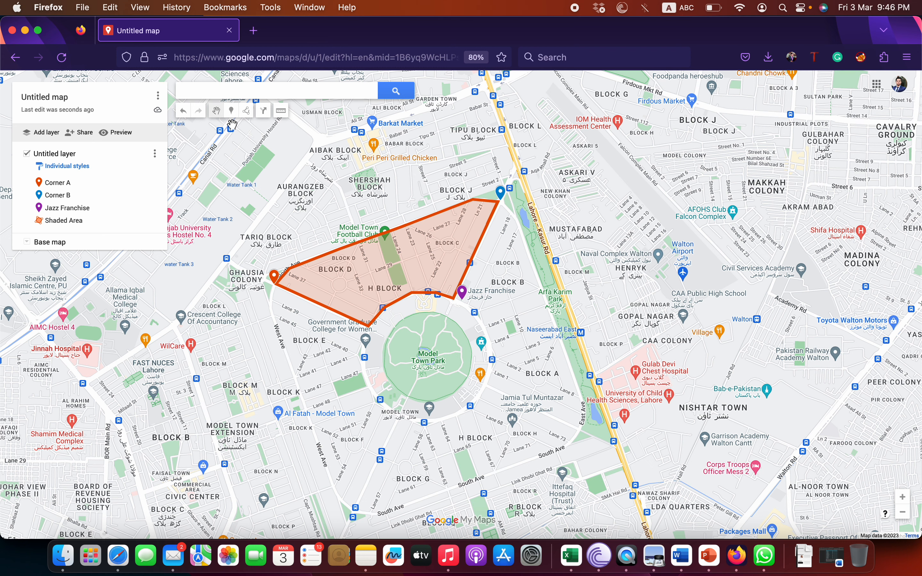
pyautogui.moveTo(272, 176); pyautogui.dragTo(355, 154)
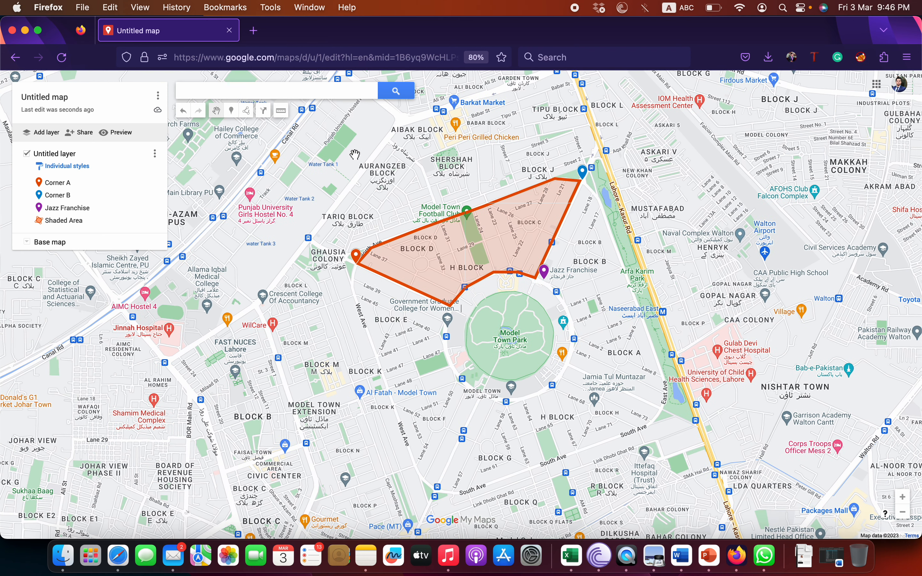